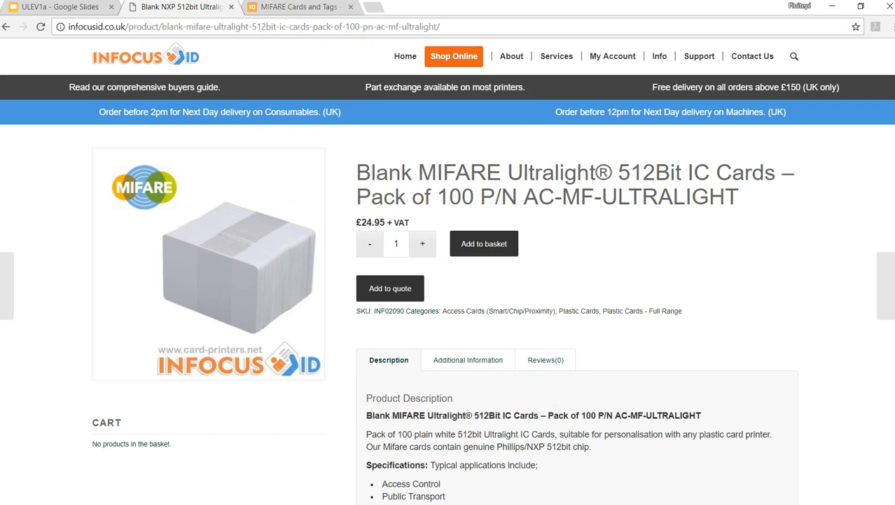
- Compare the blank MIFARE Ultralight card offer with the NXP MIFARE Ultralight EV1 cards on the two shop pages
{"action": "left_click", "coordinate": [275, 13]}
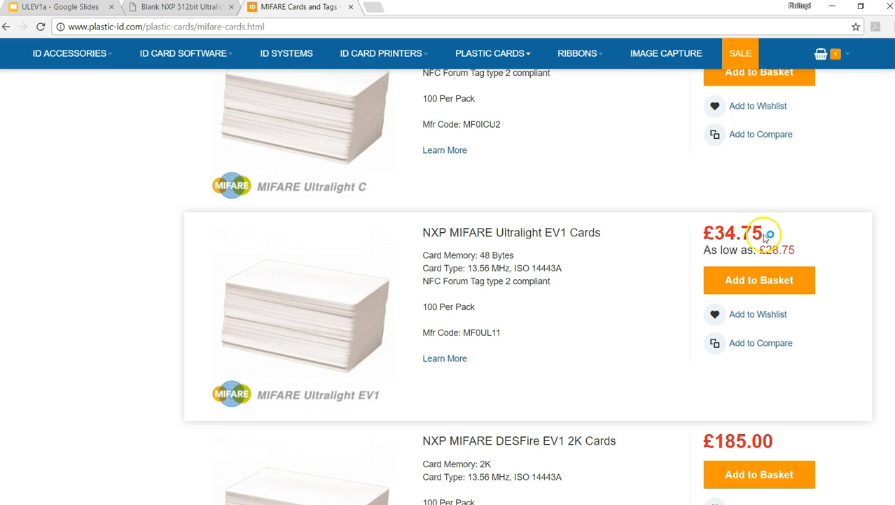
{"action": "left_click", "coordinate": [193, 8]}
{"action": "left_click", "coordinate": [300, 10]}
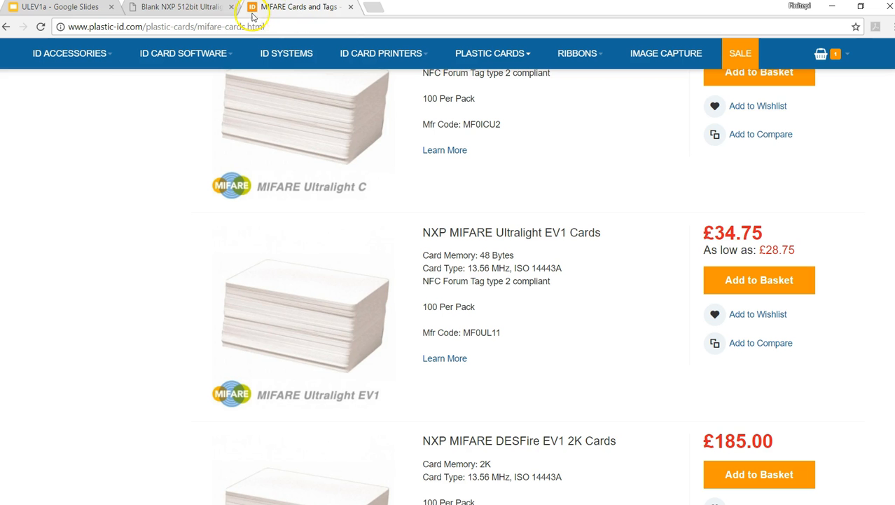
{"action": "left_click", "coordinate": [203, 9]}
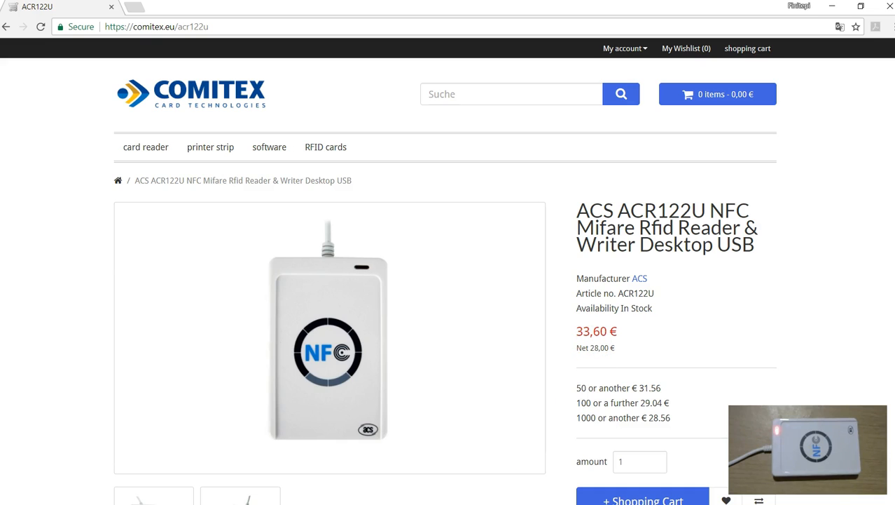
- Switch to ACR122U Made Easy, detect the ACS ACR122 0 reader and choose the MIFARE ULTRALIGHT EV1 tag type
{"action": "left_click", "coordinate": [81, 503]}
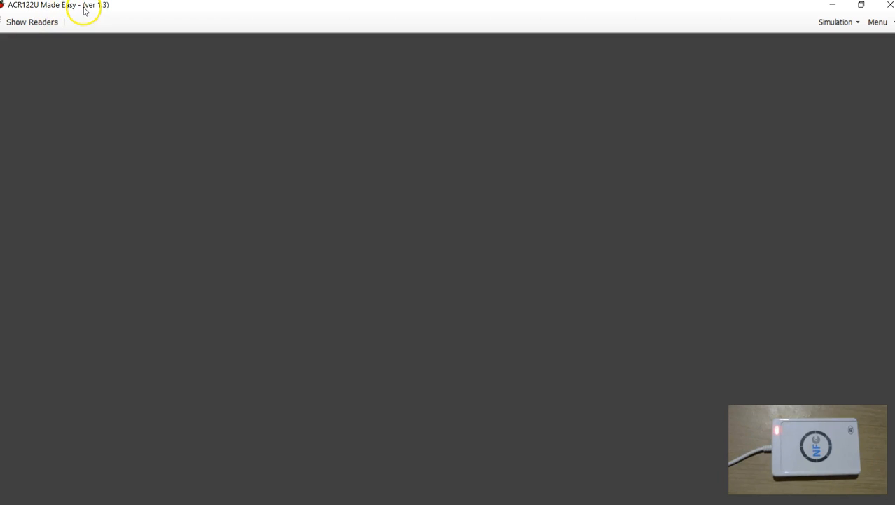
{"action": "left_click", "coordinate": [41, 25]}
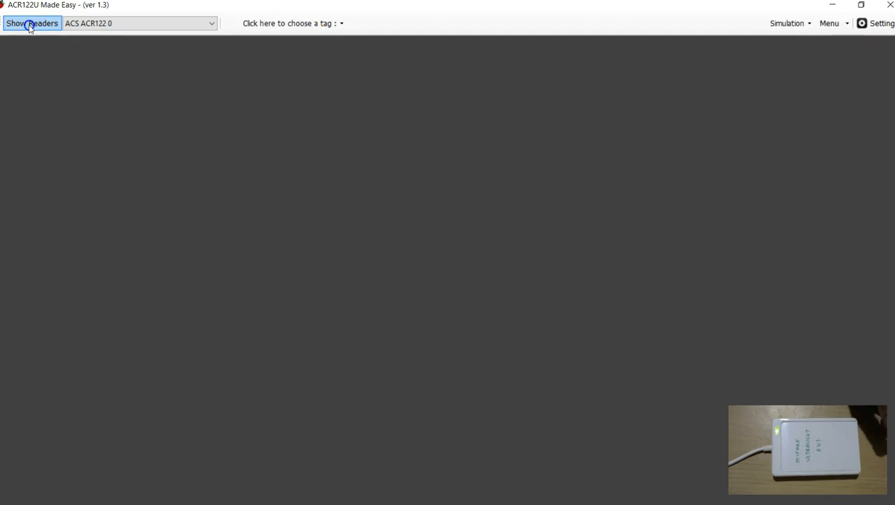
{"action": "left_click", "coordinate": [332, 23]}
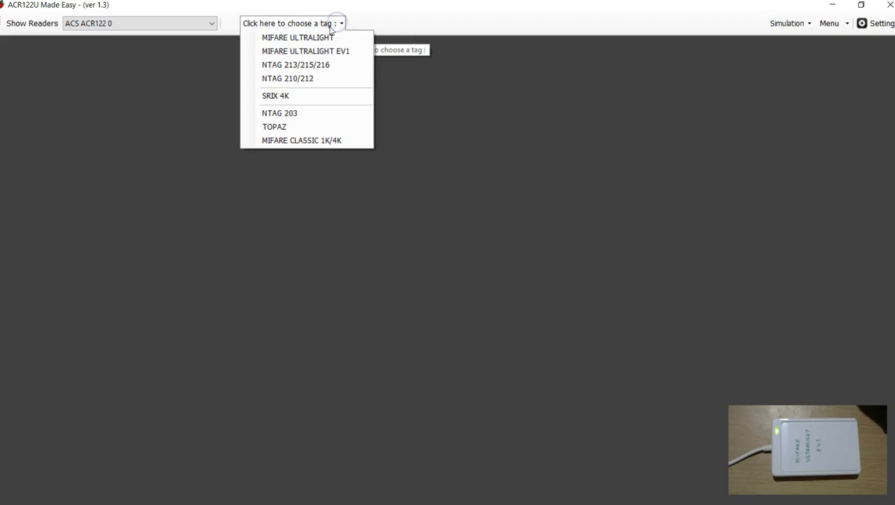
{"action": "left_click", "coordinate": [314, 52]}
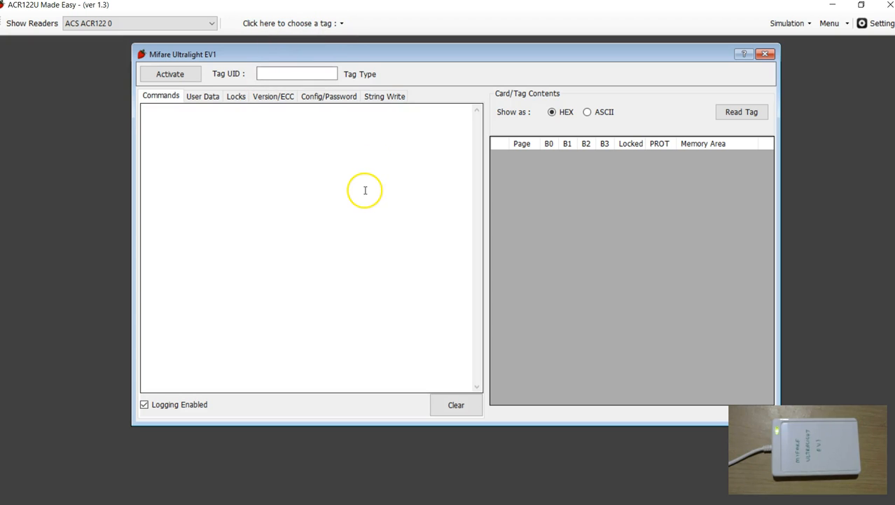
- Activate the Ultralight EV1 tag on the reader and read its memory contents
{"action": "left_click", "coordinate": [169, 75]}
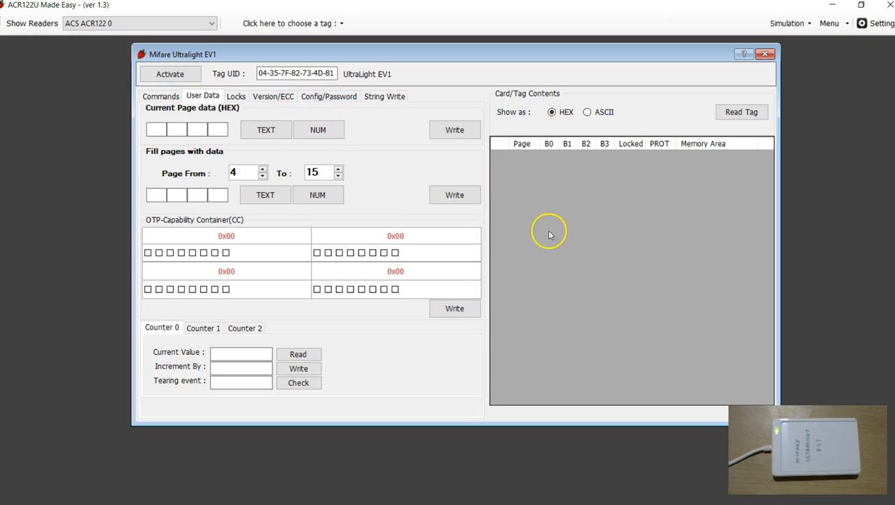
{"action": "left_click_drag", "start_coordinate": [257, 75], "coordinate": [356, 73]}
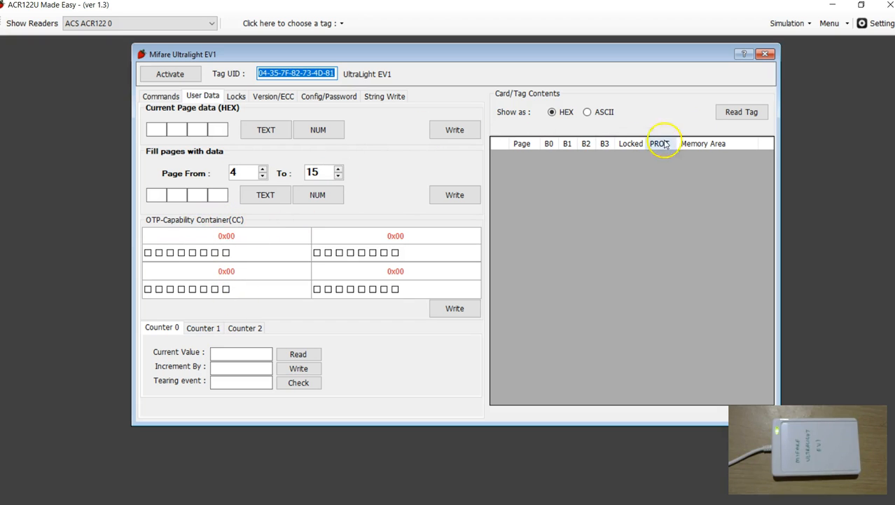
{"action": "left_click", "coordinate": [746, 116]}
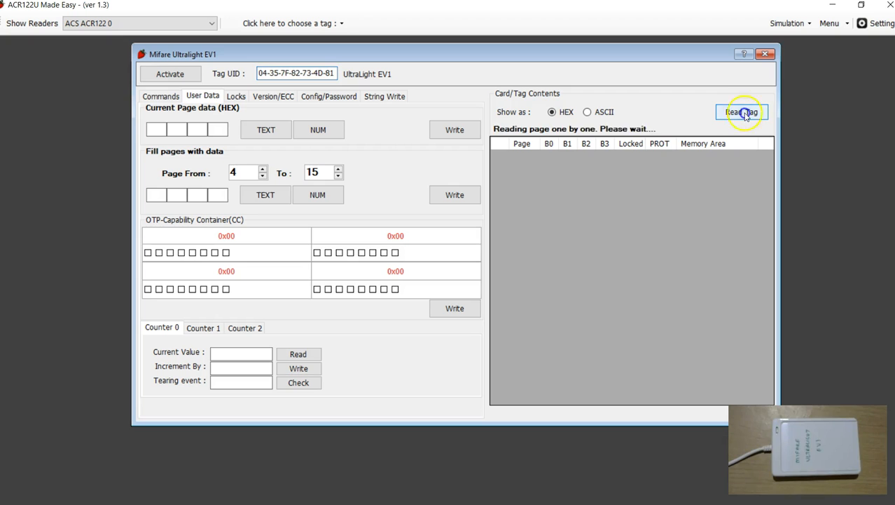
- Examine the tag's memory table from the UID in page 0 through the PACK entry in page 19
{"action": "left_click_drag", "start_coordinate": [771, 248], "coordinate": [765, 324]}
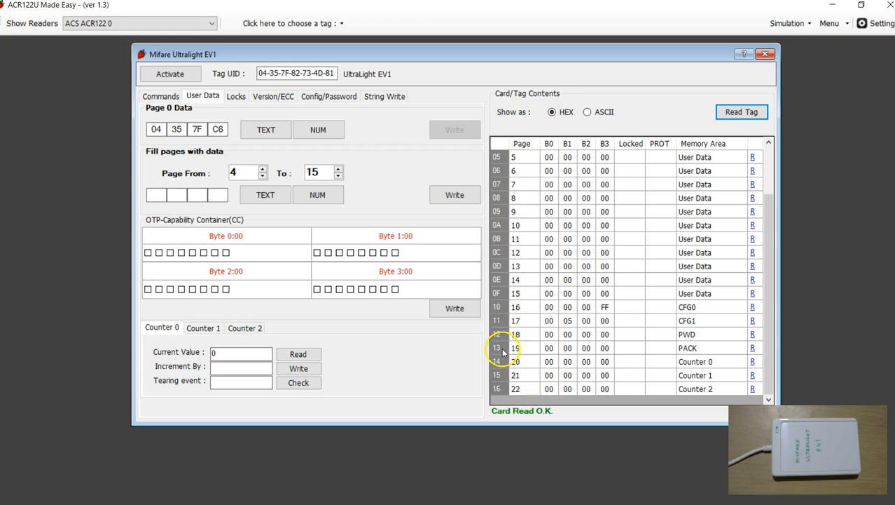
{"action": "scroll", "coordinate": [529, 349], "scroll_direction": "up", "scroll_amount": 2}
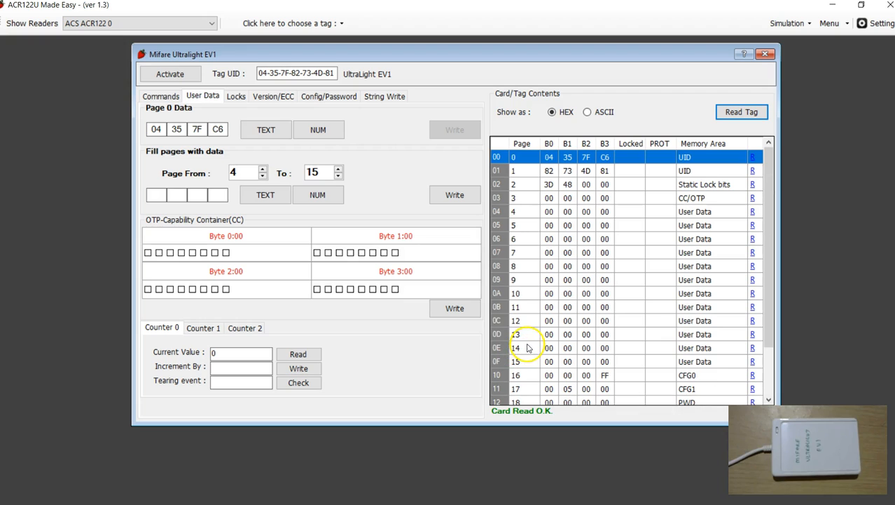
{"action": "left_click", "coordinate": [514, 157]}
{"action": "scroll", "coordinate": [539, 291], "scroll_direction": "down", "scroll_amount": 2}
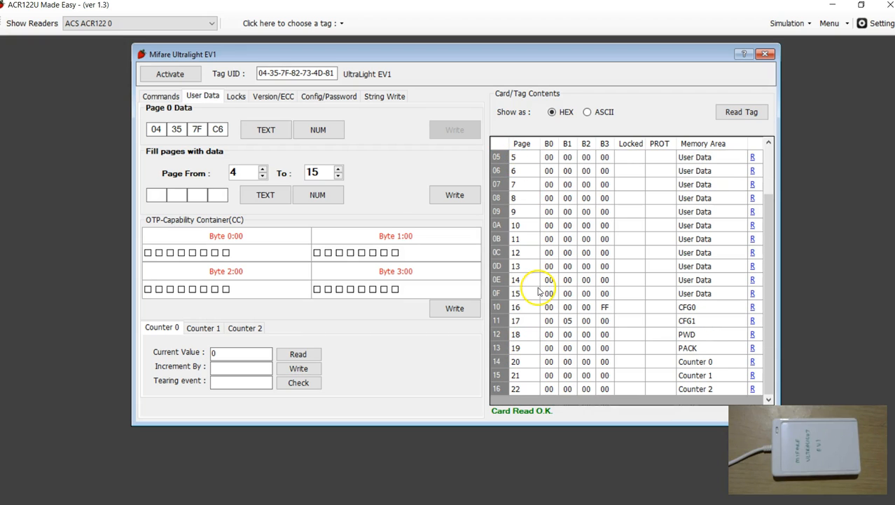
{"action": "left_click", "coordinate": [517, 349]}
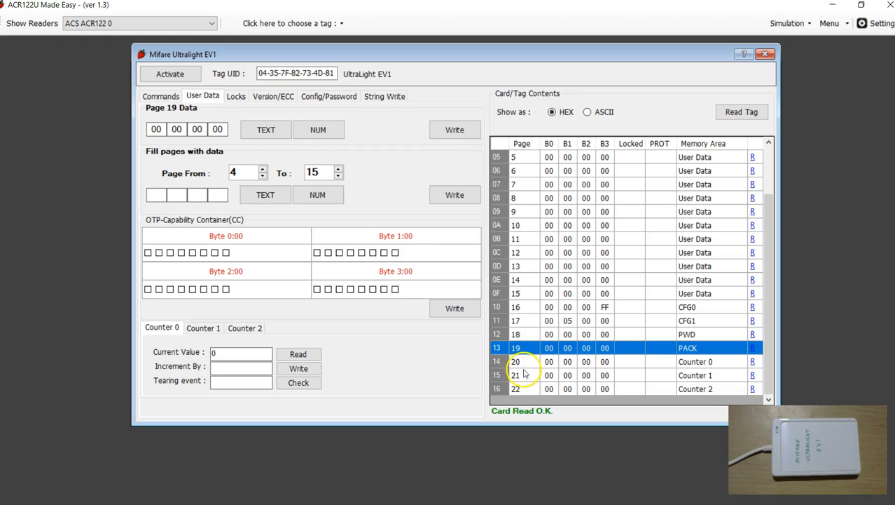
- Examine the three counter entries in pages 20 to 22 of the EV1 memory table
{"action": "left_click", "coordinate": [528, 376]}
{"action": "left_click", "coordinate": [527, 388]}
{"action": "left_click", "coordinate": [527, 376]}
{"action": "left_click", "coordinate": [529, 363]}
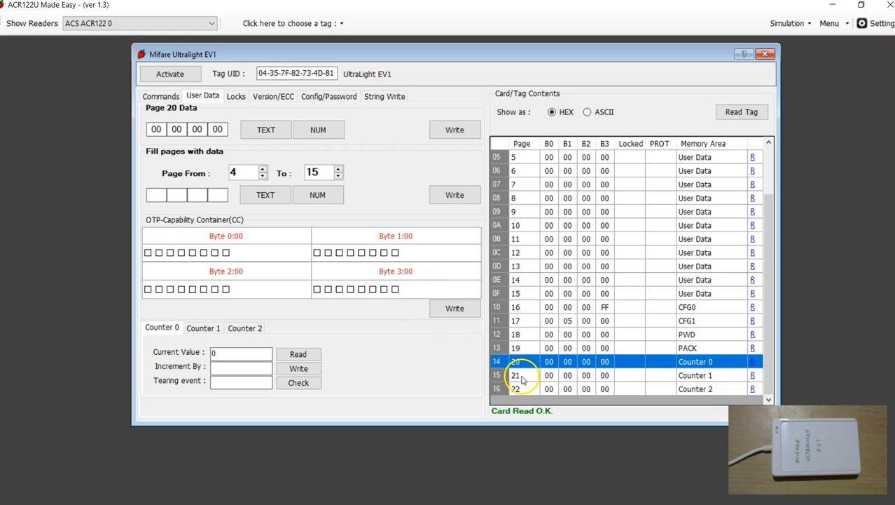
{"action": "left_click", "coordinate": [522, 377]}
{"action": "left_click", "coordinate": [533, 362]}
{"action": "left_click", "coordinate": [532, 375]}
{"action": "left_click", "coordinate": [523, 390]}
{"action": "left_click", "coordinate": [516, 363]}
{"action": "left_click", "coordinate": [521, 376]}
{"action": "left_click", "coordinate": [523, 390]}
{"action": "left_click", "coordinate": [522, 376]}
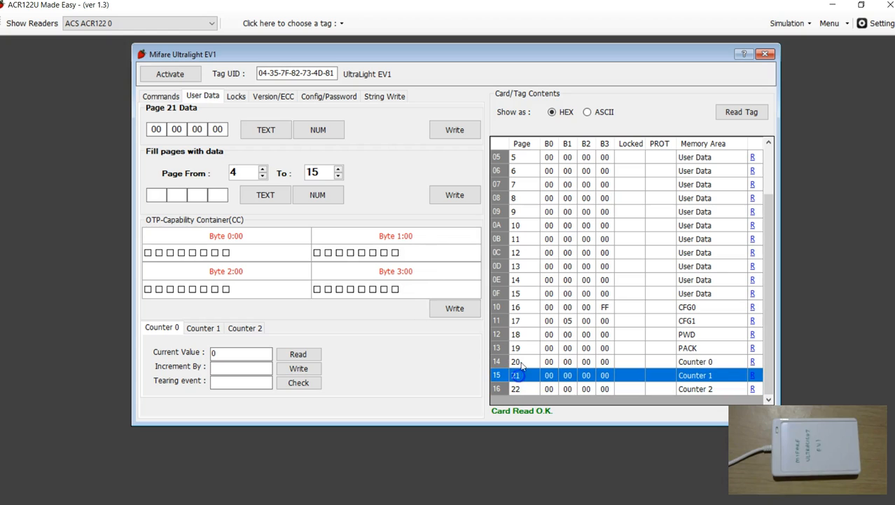
{"action": "left_click", "coordinate": [521, 363]}
{"action": "left_click", "coordinate": [520, 365]}
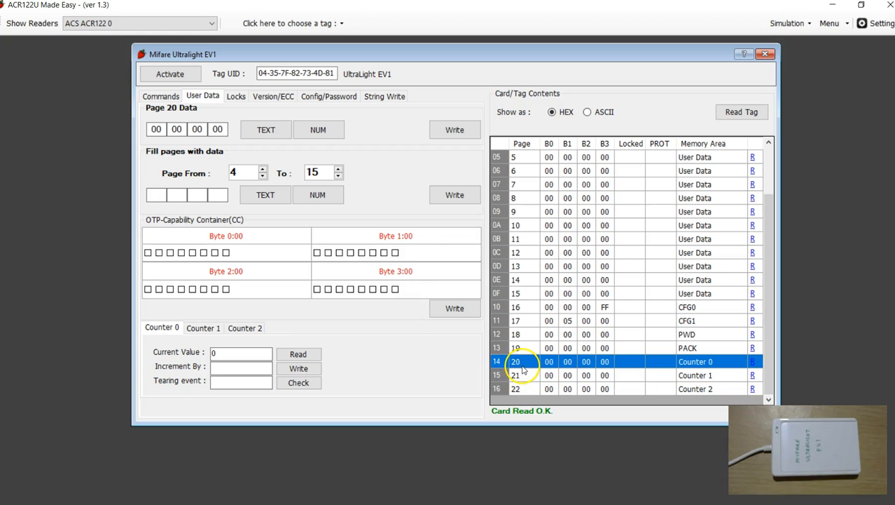
- Examine pages 0 to 3 of the tag, covering the UID, static lock bits and CC/OTP bytes
{"action": "scroll", "coordinate": [639, 356], "scroll_direction": "up", "scroll_amount": 2}
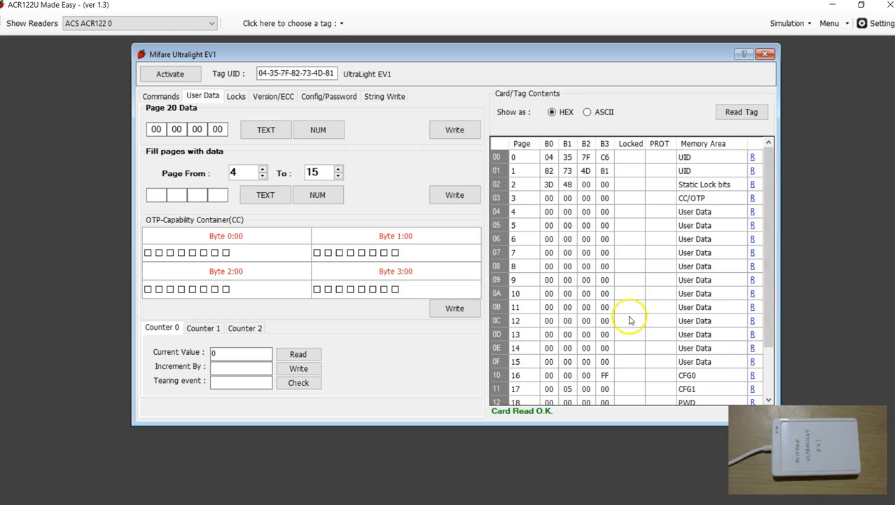
{"action": "left_click", "coordinate": [499, 158]}
{"action": "left_click", "coordinate": [518, 172]}
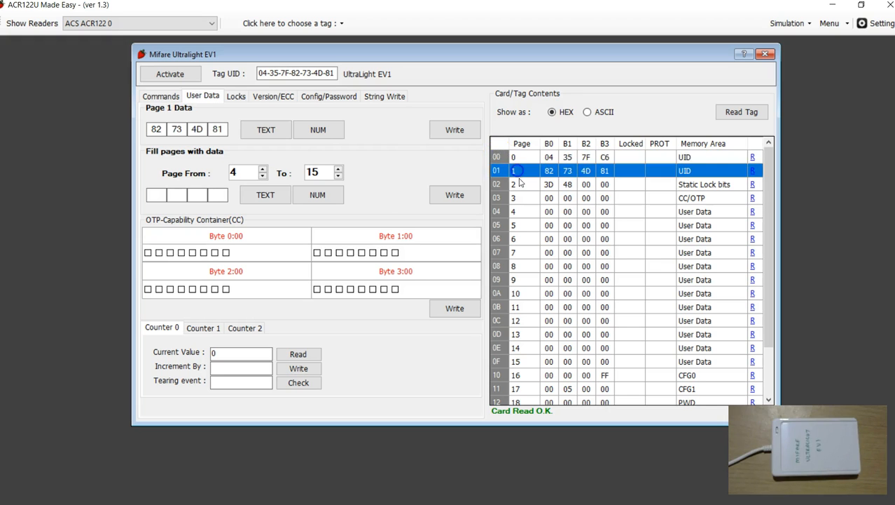
{"action": "left_click", "coordinate": [519, 183]}
{"action": "left_click", "coordinate": [522, 158]}
{"action": "left_click", "coordinate": [526, 184]}
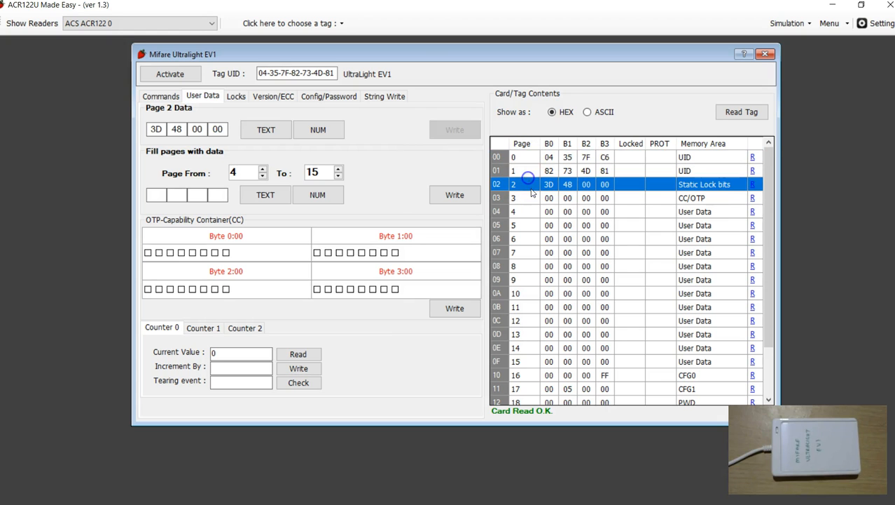
{"action": "left_click", "coordinate": [531, 170]}
{"action": "left_click", "coordinate": [530, 162]}
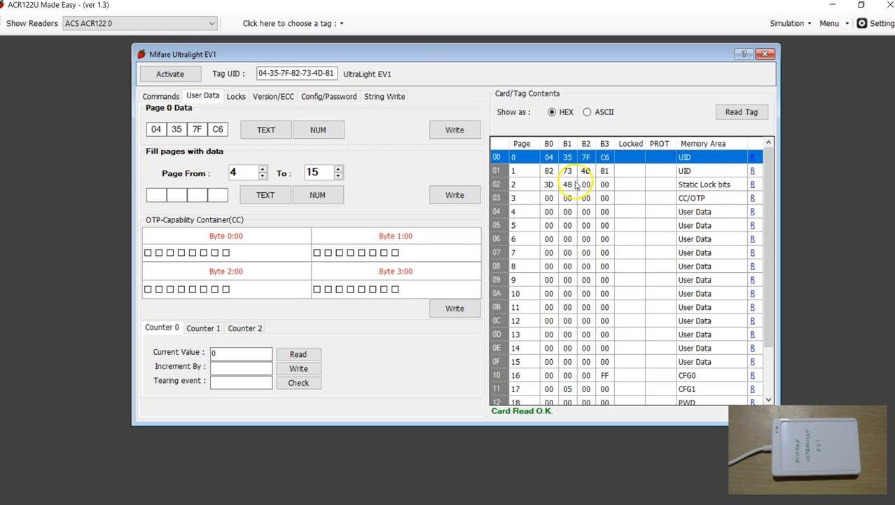
{"action": "left_click", "coordinate": [585, 197]}
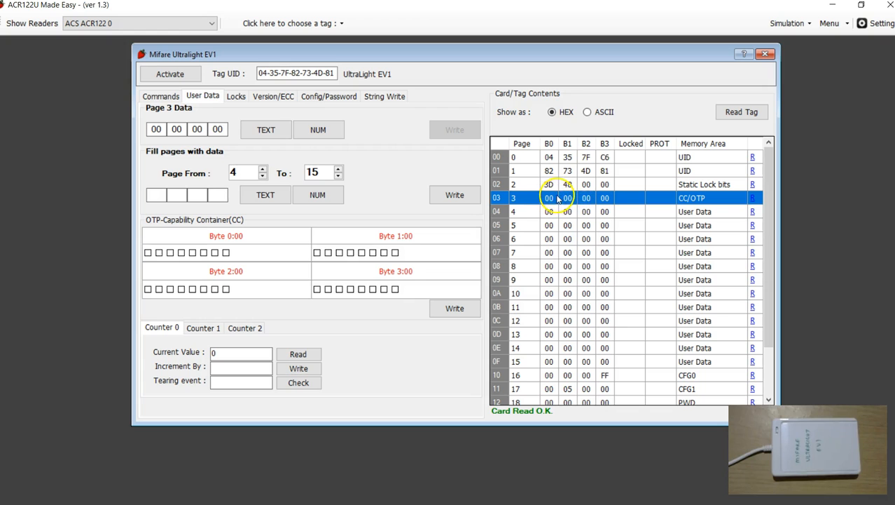
{"action": "left_click", "coordinate": [603, 184]}
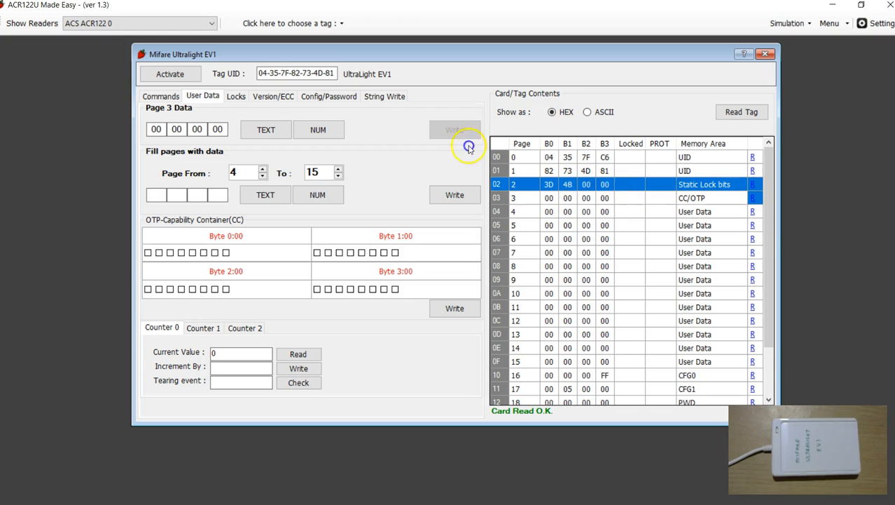
{"action": "left_click", "coordinate": [567, 198]}
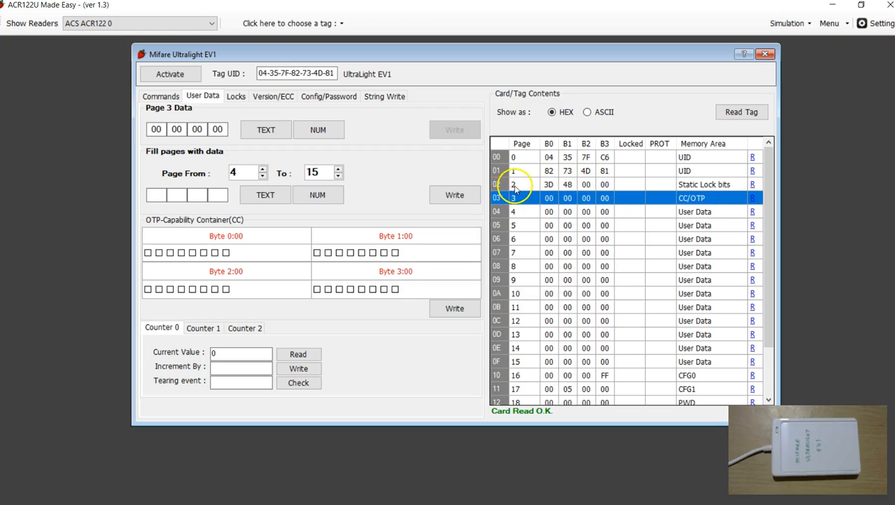
- Review the extent of the memory area from page 0 to page 15
{"action": "left_click", "coordinate": [517, 158]}
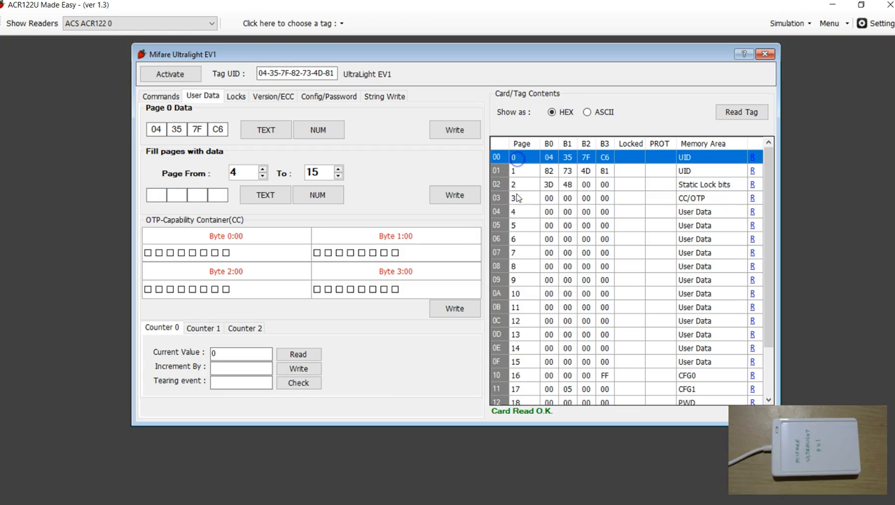
{"action": "left_click", "coordinate": [525, 365]}
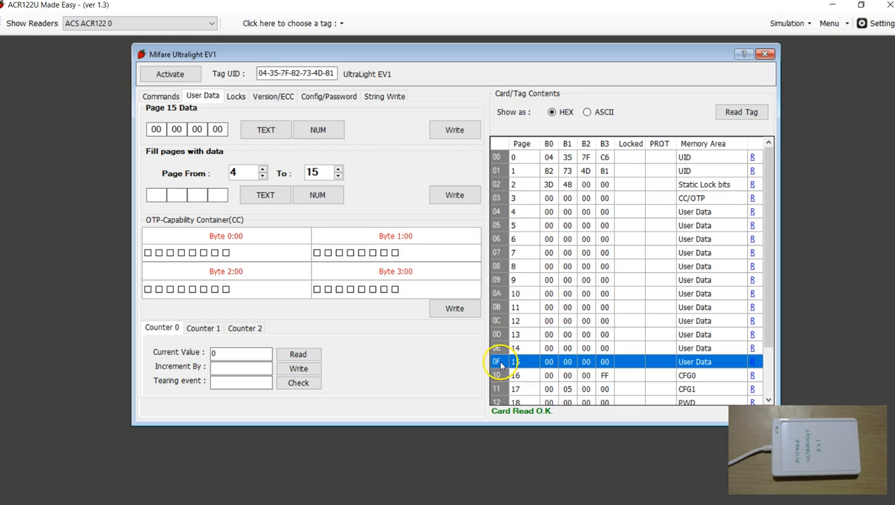
{"action": "left_click", "coordinate": [524, 158]}
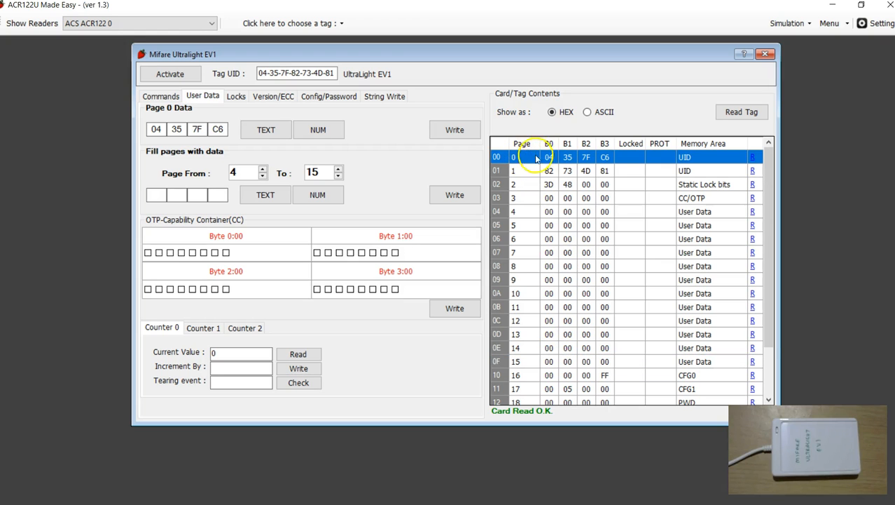
{"action": "left_click", "coordinate": [541, 362]}
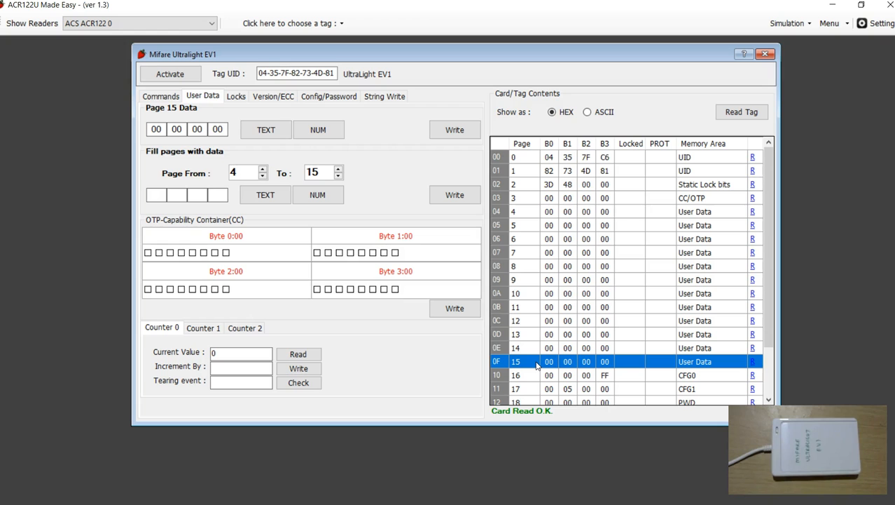
- Close the Mifare Ultralight EV1 window and choose the MIFARE ULTRALIGHT tag type instead
{"action": "left_click", "coordinate": [766, 54]}
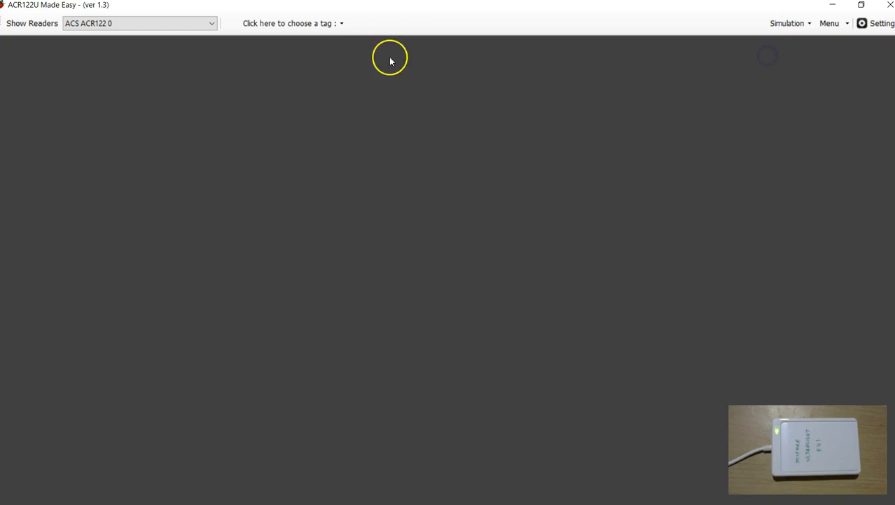
{"action": "left_click", "coordinate": [341, 25]}
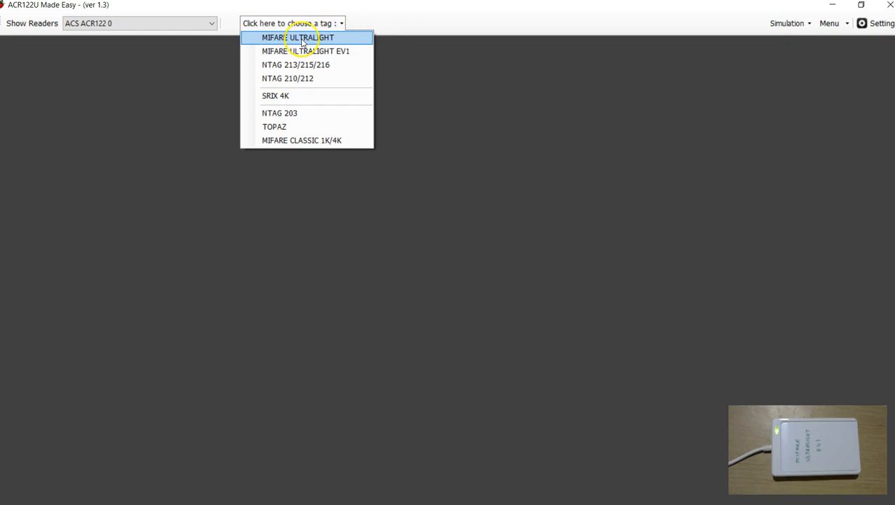
{"action": "left_click", "coordinate": [298, 39]}
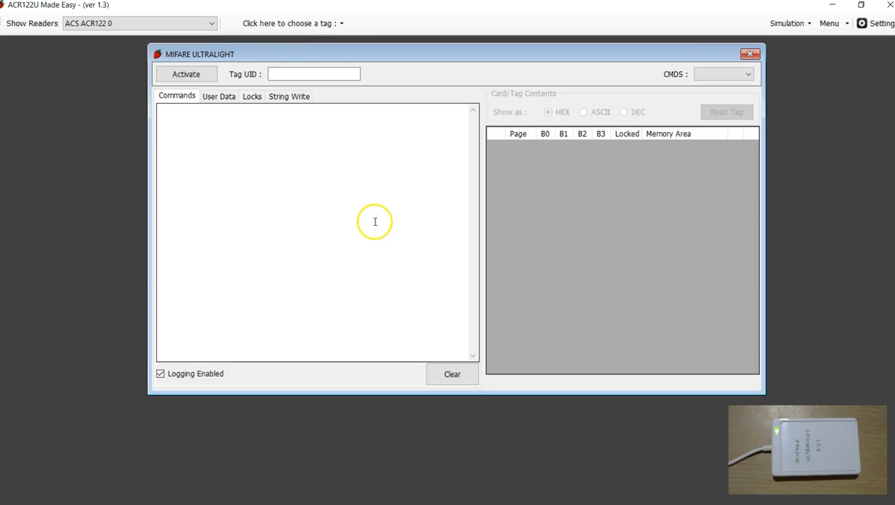
- Show the user data options, activate the tag as MIFARE Ultralight and read its contents
{"action": "left_click", "coordinate": [218, 96]}
{"action": "left_click", "coordinate": [197, 74]}
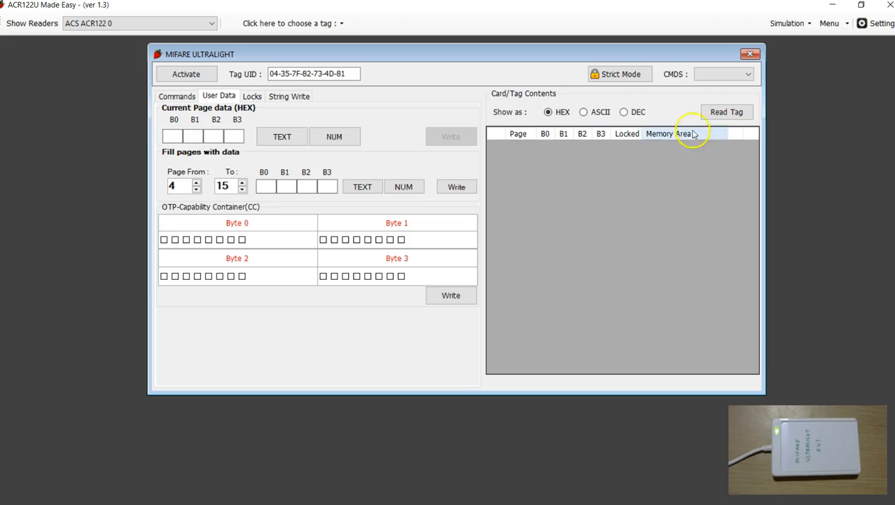
{"action": "left_click", "coordinate": [701, 110]}
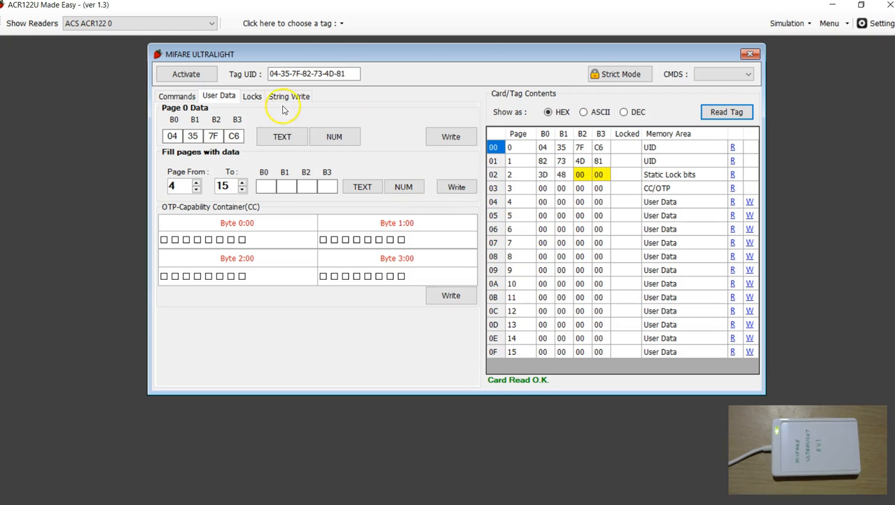
- Write the ASCII text "abcd" to page 4 of the tag
{"action": "left_click", "coordinate": [498, 203]}
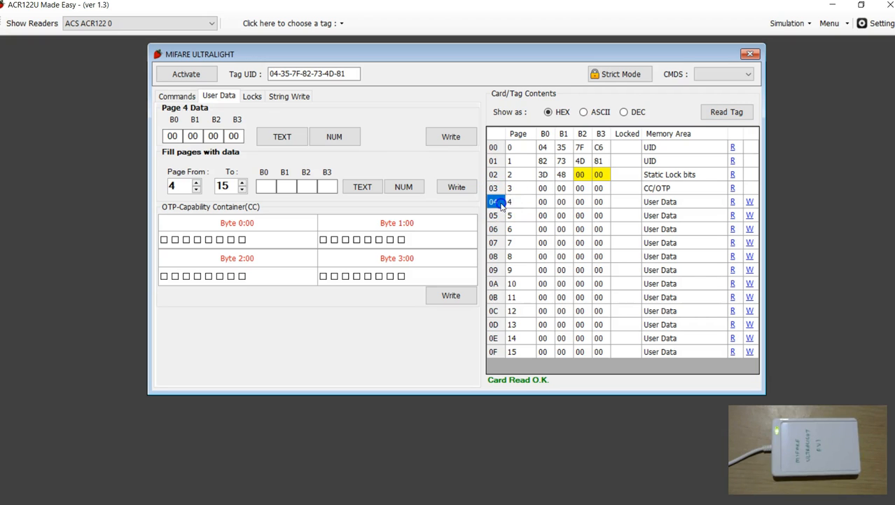
{"action": "left_click", "coordinate": [291, 138]}
{"action": "left_click", "coordinate": [388, 261]}
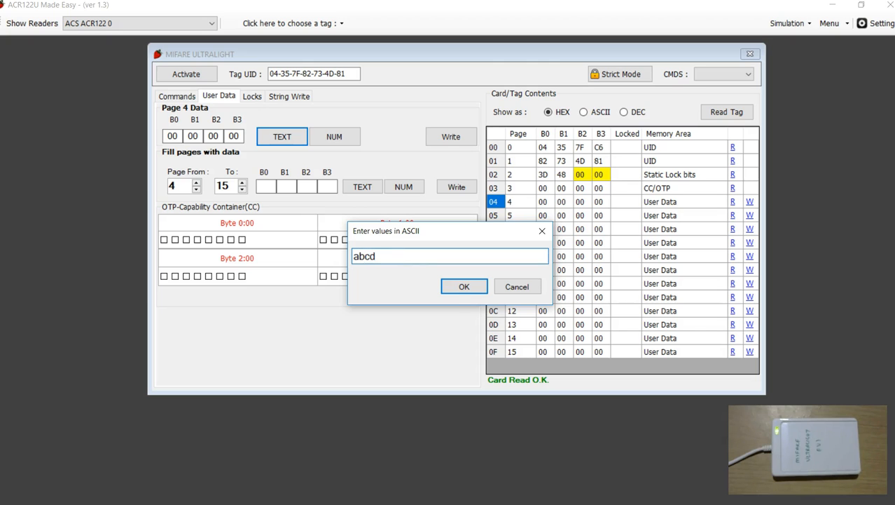
{"action": "left_click", "coordinate": [464, 286]}
{"action": "left_click", "coordinate": [450, 144]}
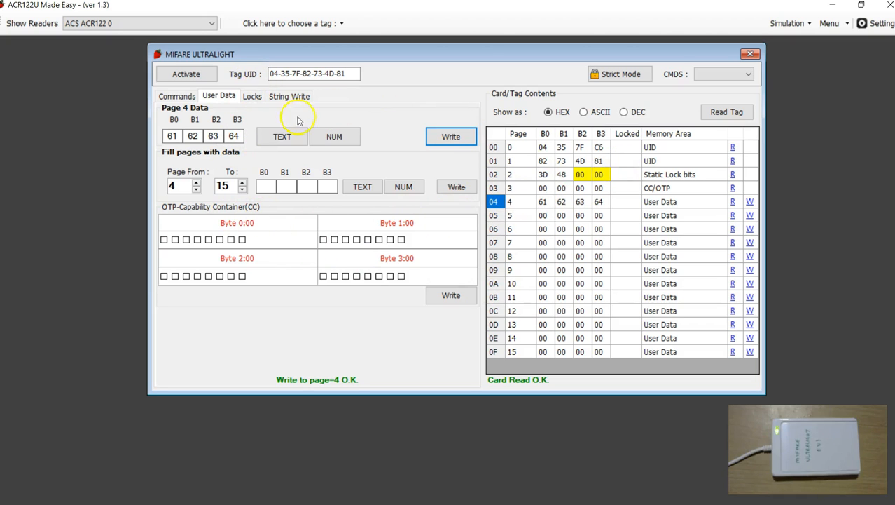
- Review the static locking options for pages 4 to 15 and the string write options of the MIFARE Ultralight tag
{"action": "left_click", "coordinate": [252, 97]}
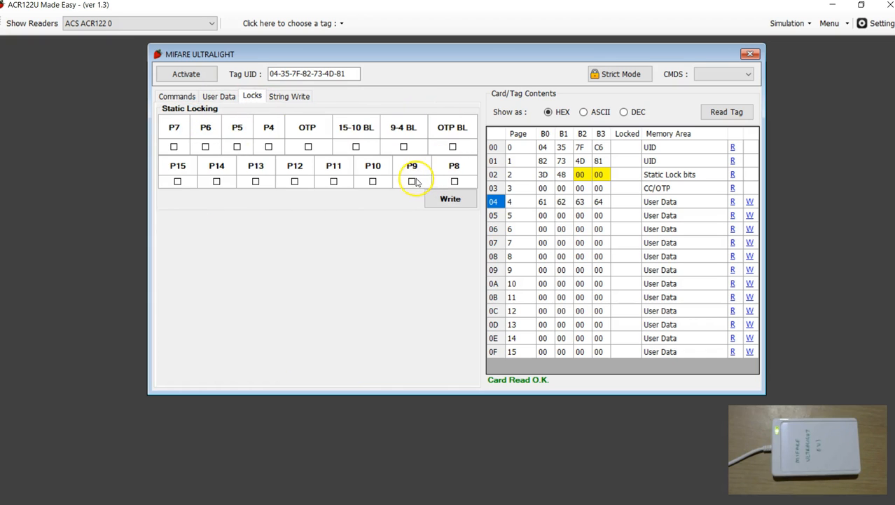
{"action": "left_click", "coordinate": [227, 96]}
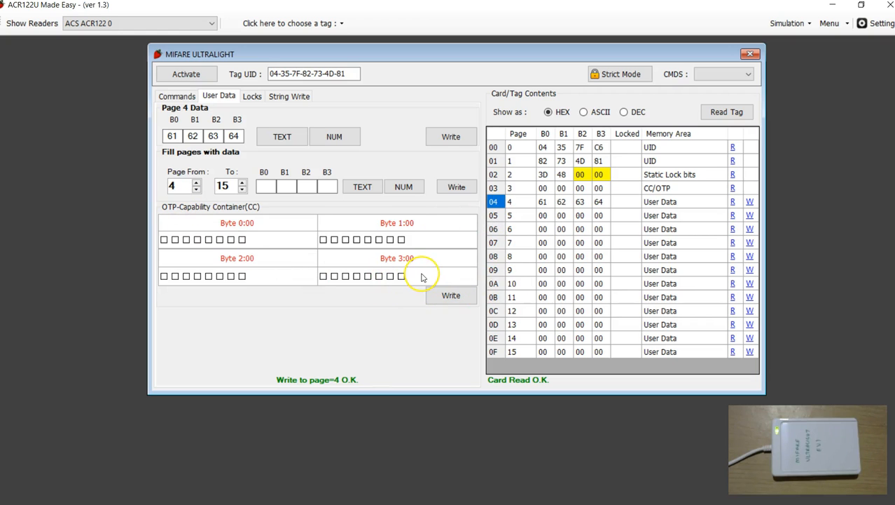
{"action": "left_click", "coordinate": [257, 96]}
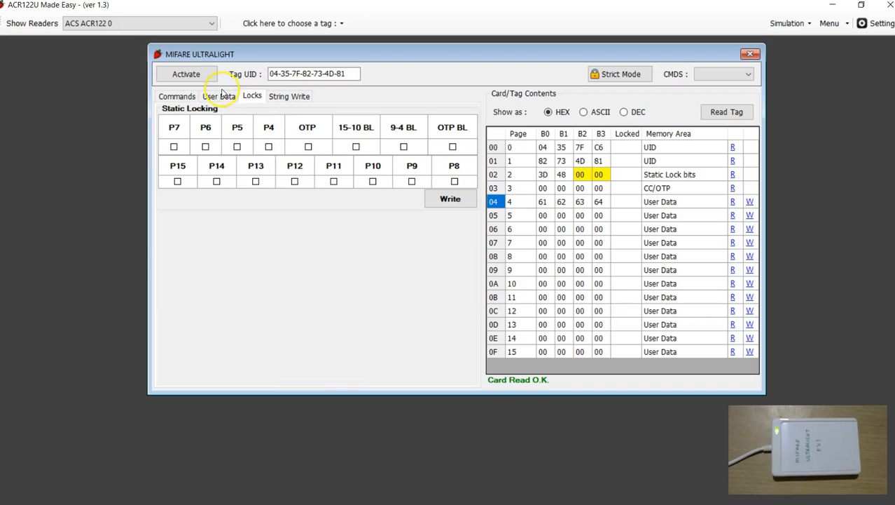
{"action": "left_click", "coordinate": [221, 95]}
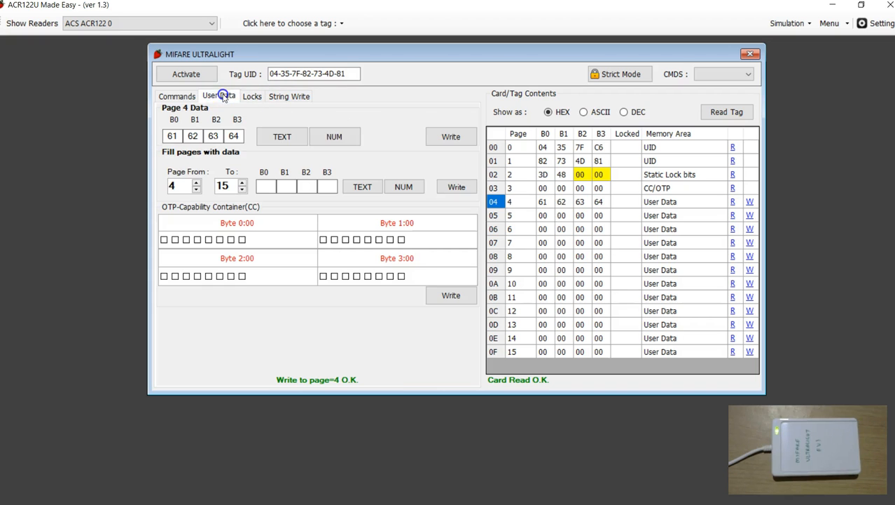
{"action": "left_click", "coordinate": [495, 202]}
{"action": "left_click", "coordinate": [495, 351]}
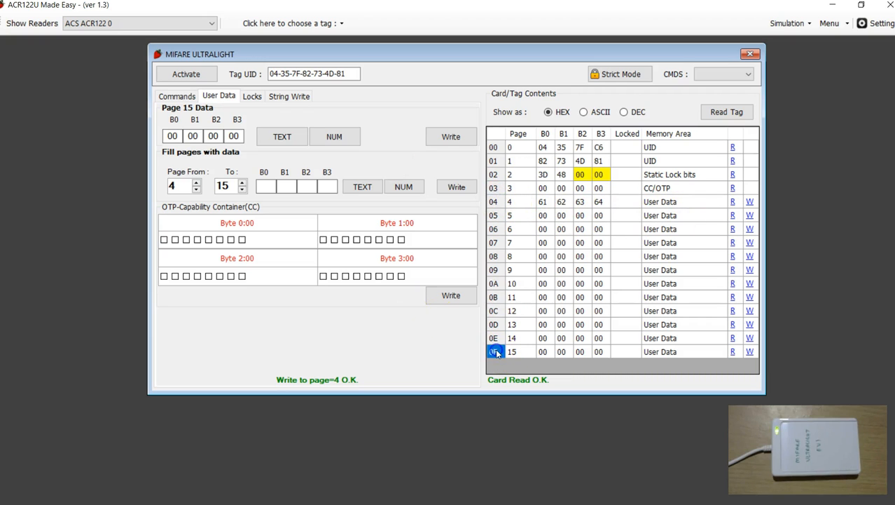
{"action": "left_click", "coordinate": [252, 96]}
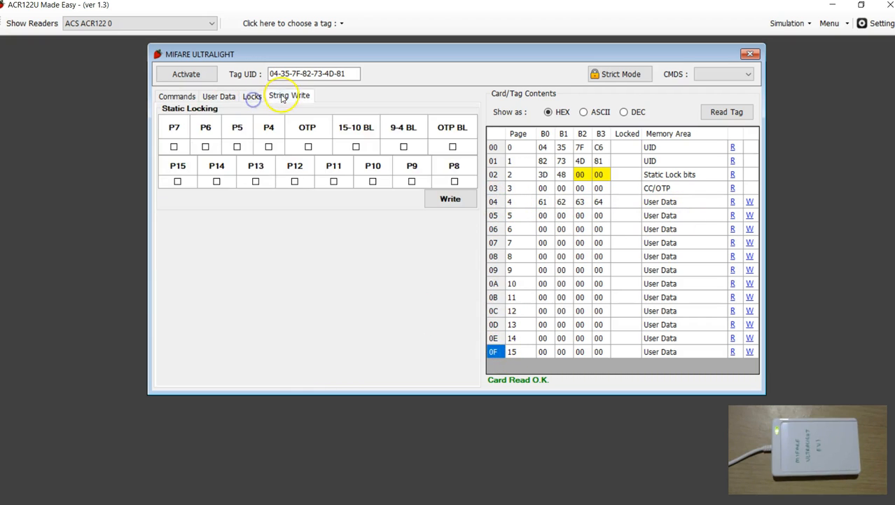
{"action": "left_click", "coordinate": [281, 95]}
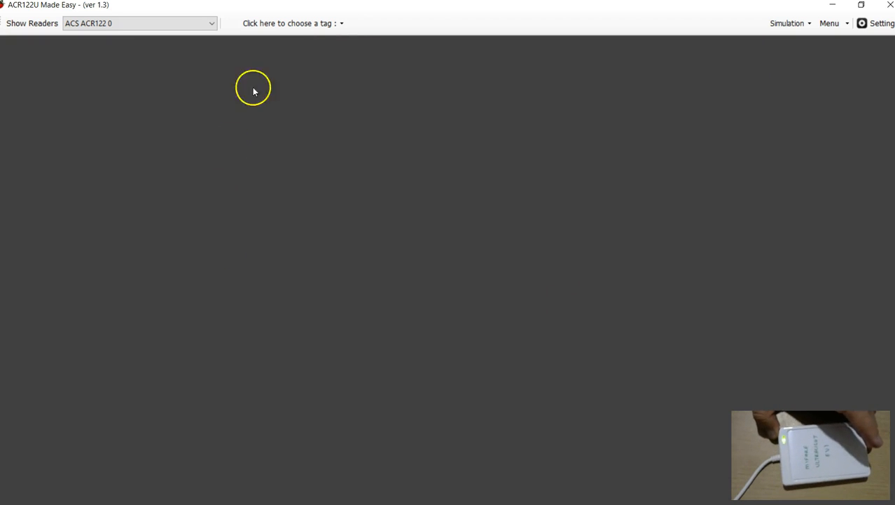
- Choose the MIFARE ULTRALIGHT EV1 tag type, activate the tag and read its contents with user data shown, selecting page 4
{"action": "left_click", "coordinate": [342, 23]}
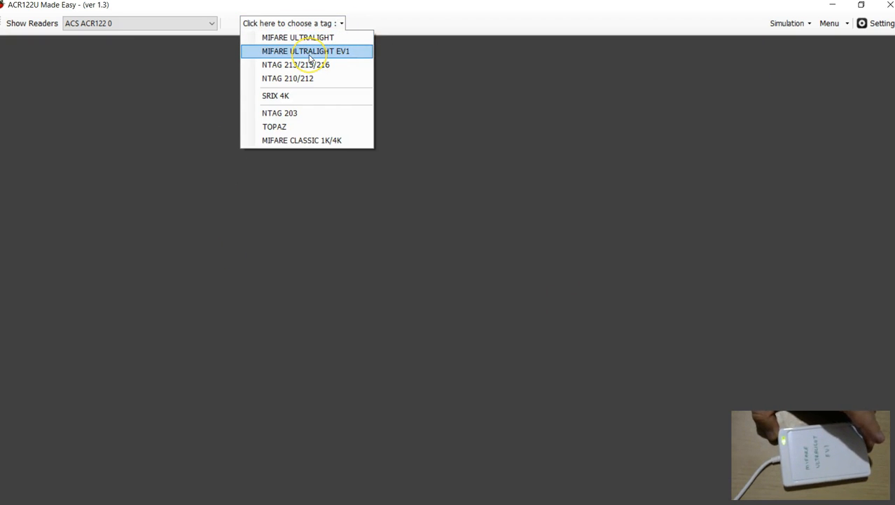
{"action": "left_click", "coordinate": [309, 56]}
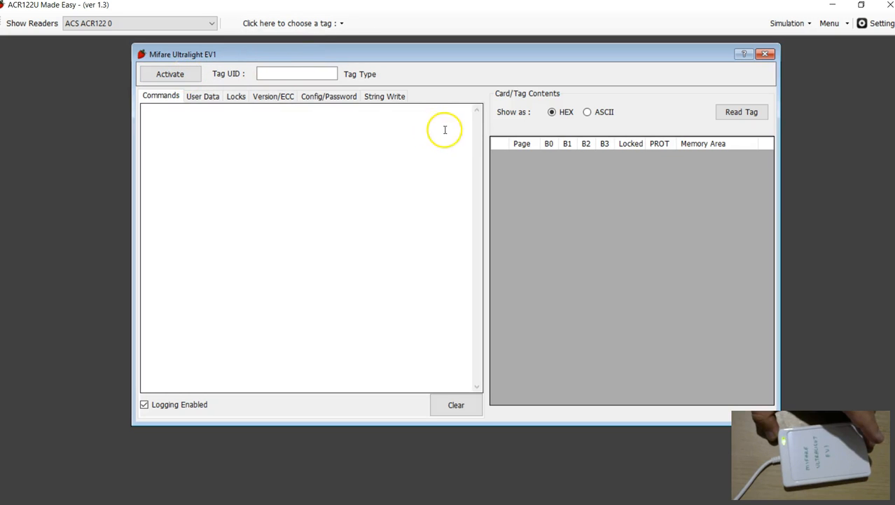
{"action": "left_click", "coordinate": [172, 74]}
{"action": "left_click", "coordinate": [202, 96]}
{"action": "left_click", "coordinate": [733, 111]}
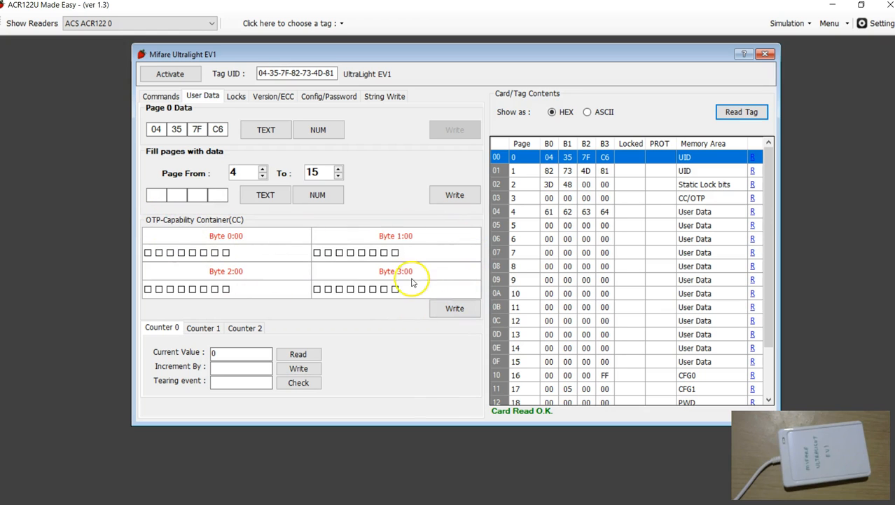
{"action": "left_click", "coordinate": [549, 213]}
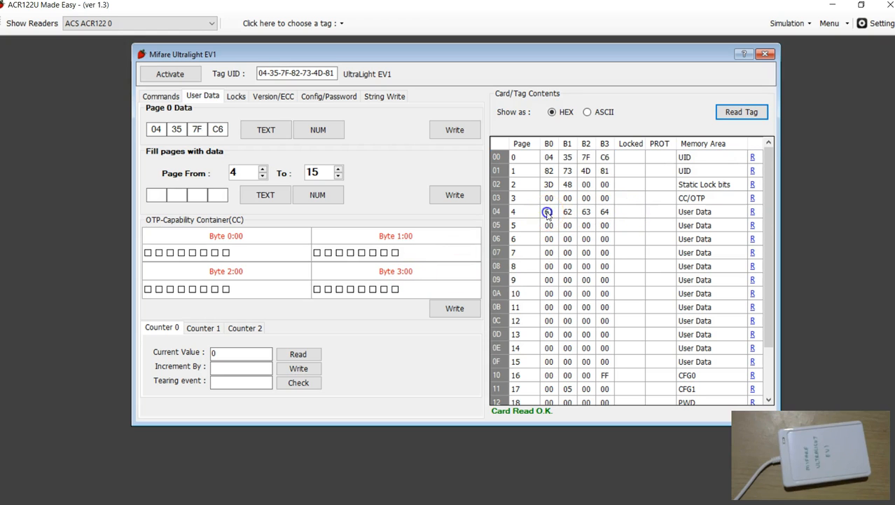
- Set only the last bit of OTP byte 0, giving 01, and write it to the CC/OTP page 3
{"action": "left_click", "coordinate": [502, 199]}
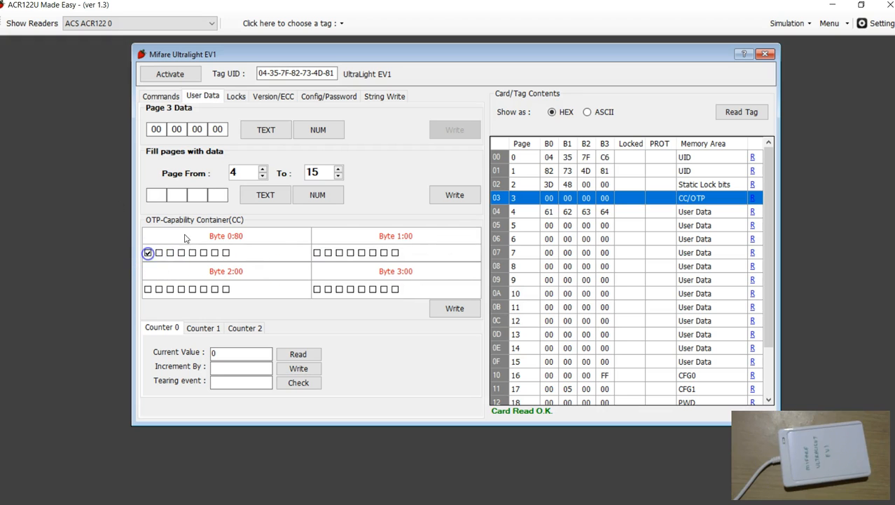
{"action": "left_click", "coordinate": [148, 252]}
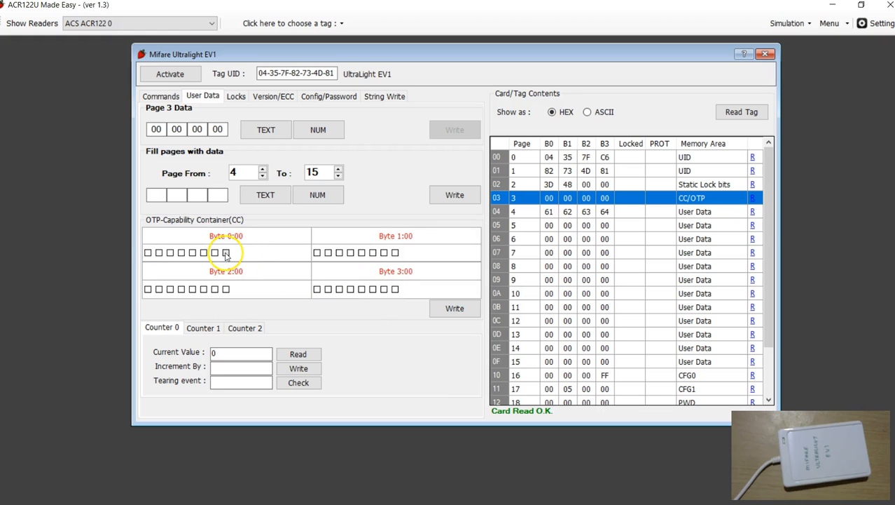
{"action": "left_click", "coordinate": [454, 308]}
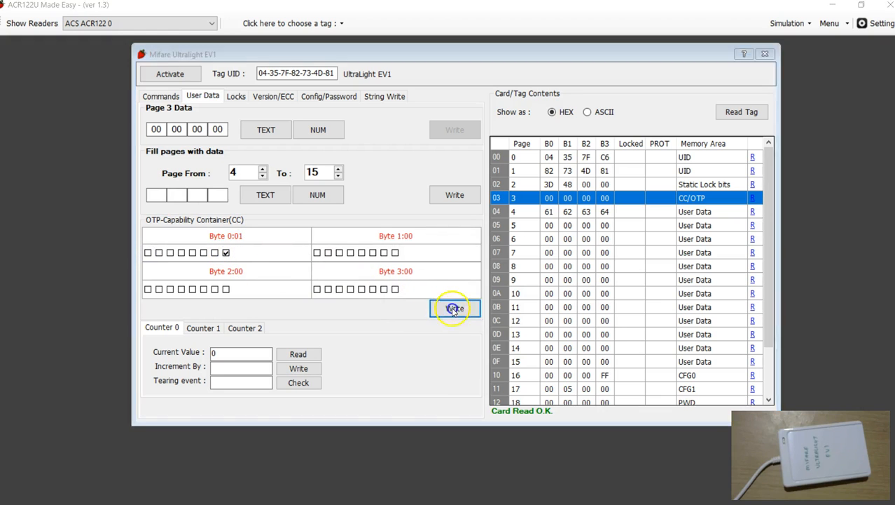
{"action": "left_click", "coordinate": [429, 311]}
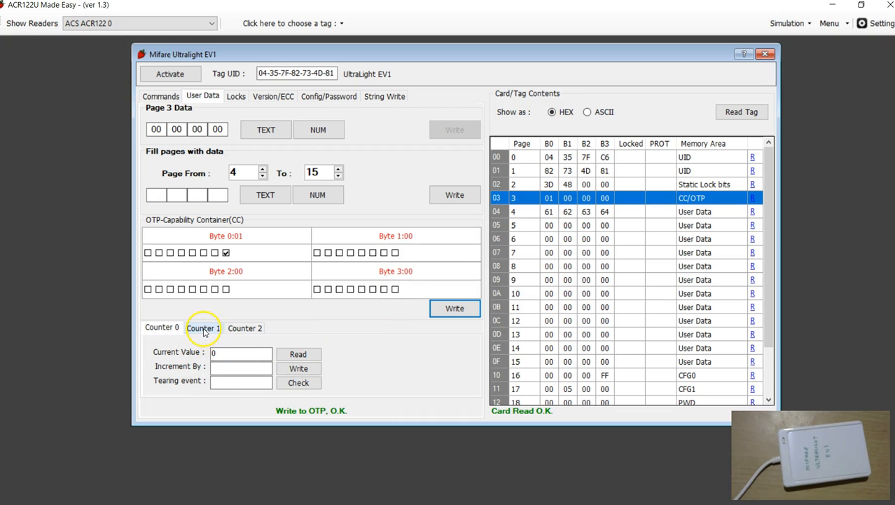
- Examine the counter pages 20 to 22 and the settings of Counter 0, Counter 1 and Counter 2
{"action": "scroll", "coordinate": [627, 322], "scroll_direction": "down", "scroll_amount": 2}
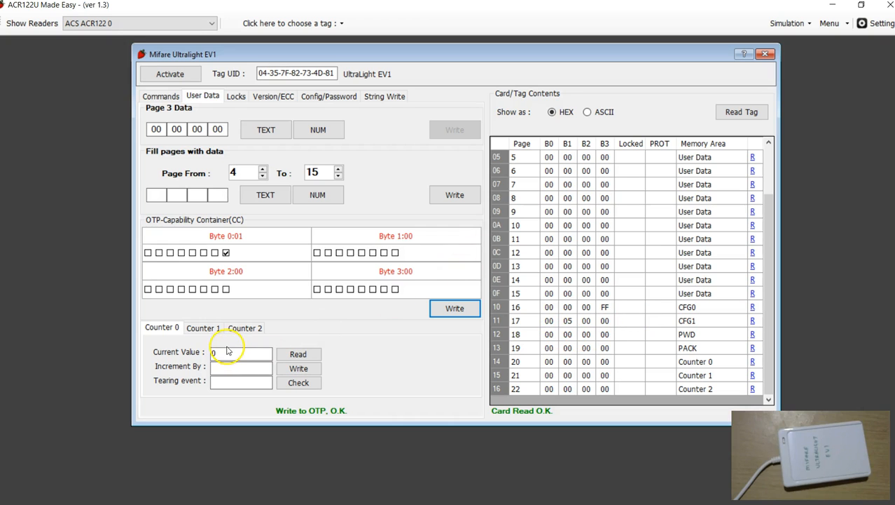
{"action": "left_click", "coordinate": [202, 332]}
{"action": "left_click", "coordinate": [257, 328]}
{"action": "left_click", "coordinate": [215, 330]}
{"action": "left_click", "coordinate": [177, 330]}
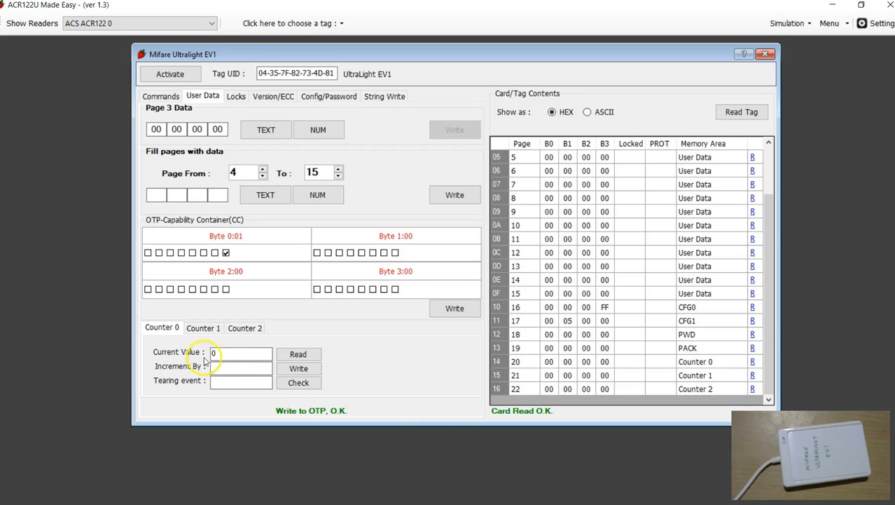
- Increment Counter 0 by 100 and write it to the tag
{"action": "left_click_drag", "start_coordinate": [226, 353], "coordinate": [172, 358]}
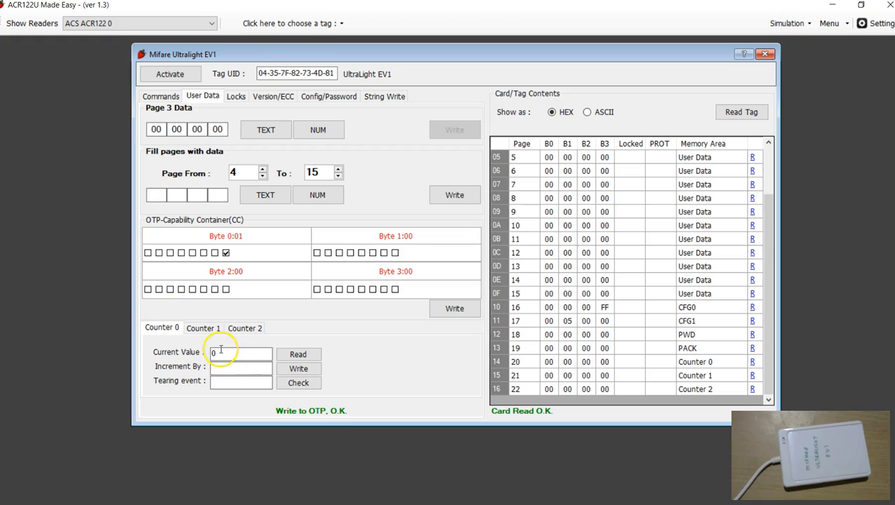
{"action": "left_click", "coordinate": [226, 370]}
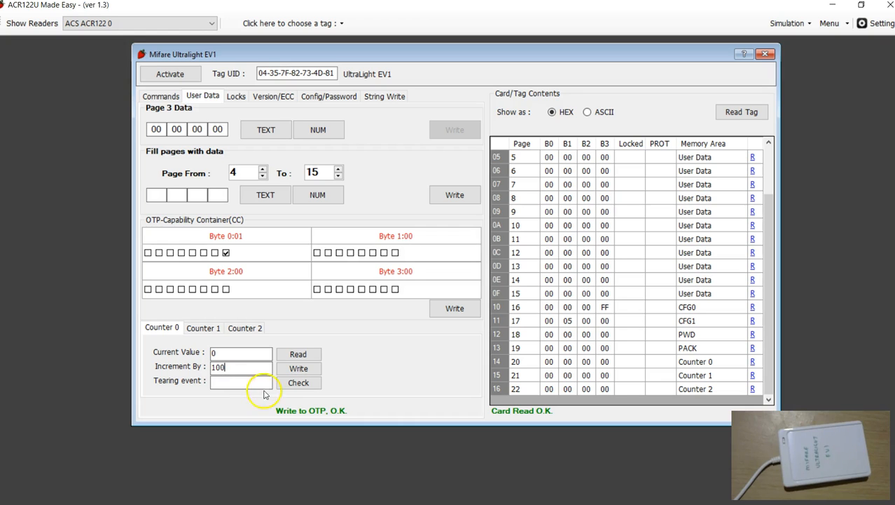
{"action": "left_click", "coordinate": [299, 367]}
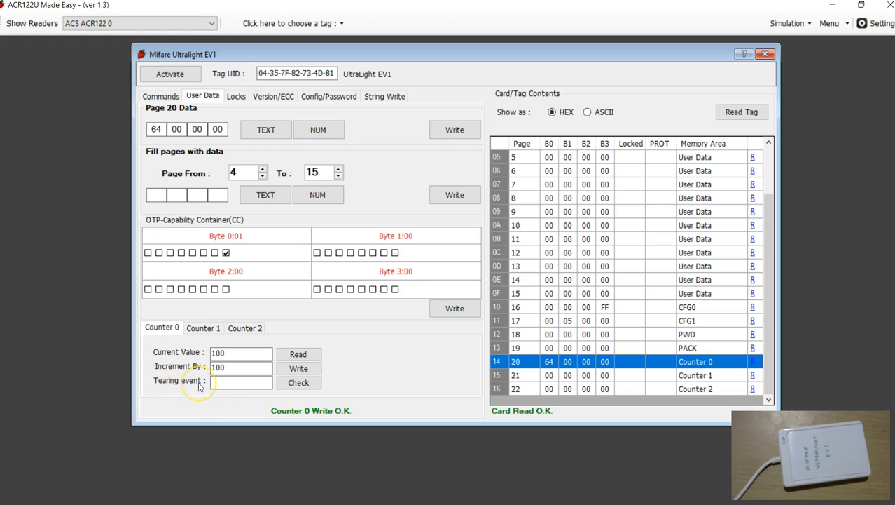
{"action": "left_click", "coordinate": [234, 378]}
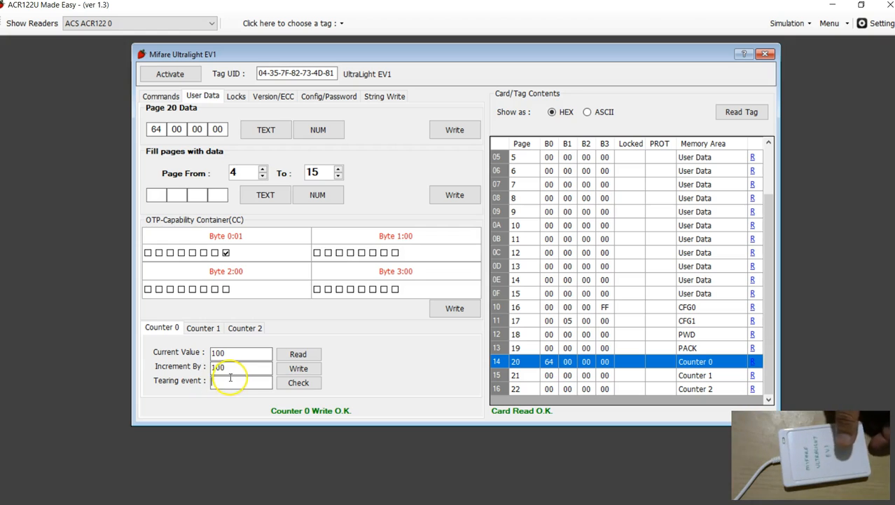
{"action": "left_click", "coordinate": [261, 380]}
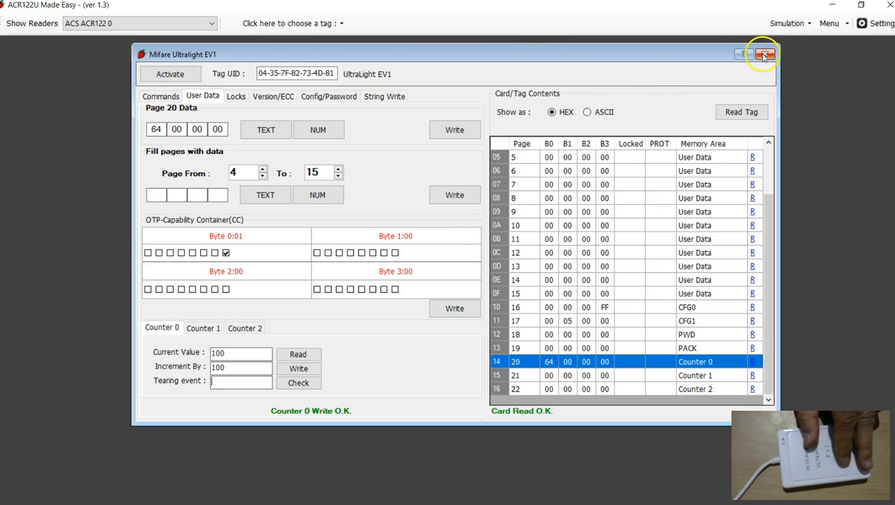
- Activate the tag again and reread all of its pages
{"action": "left_click", "coordinate": [173, 74]}
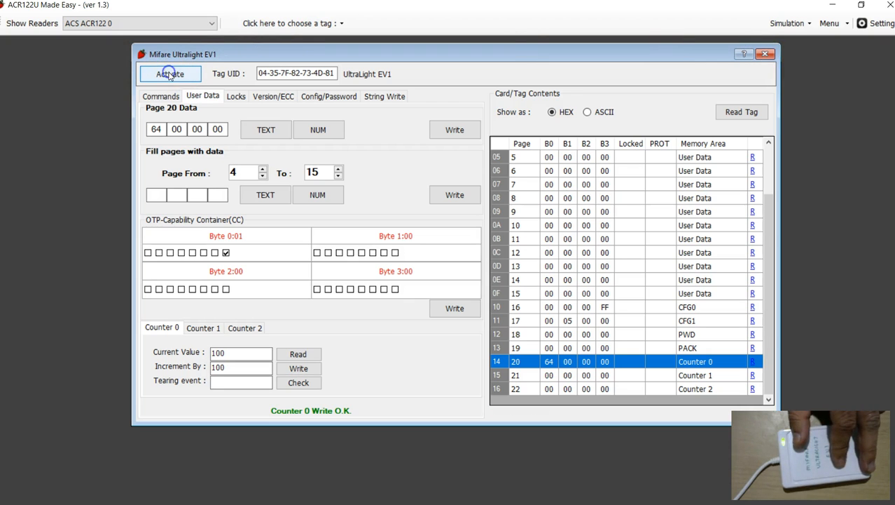
{"action": "left_click", "coordinate": [741, 112]}
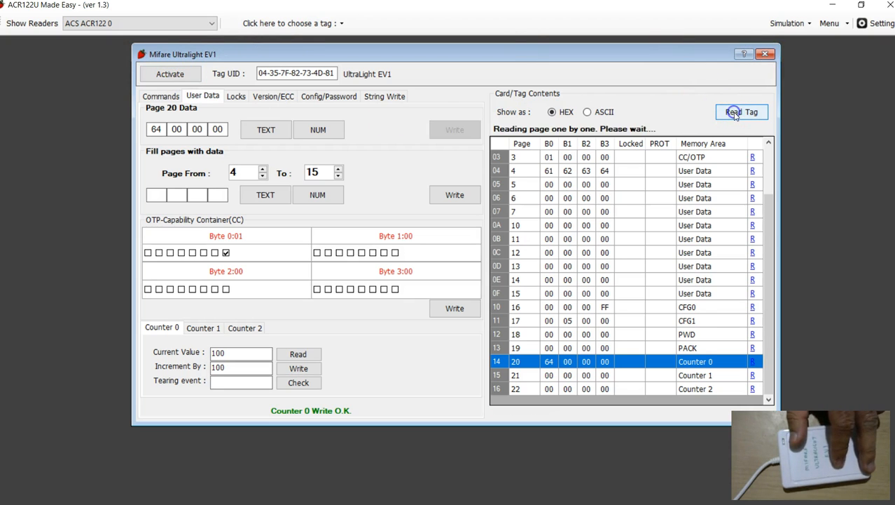
{"action": "scroll", "coordinate": [777, 242], "scroll_direction": "up", "scroll_amount": 2}
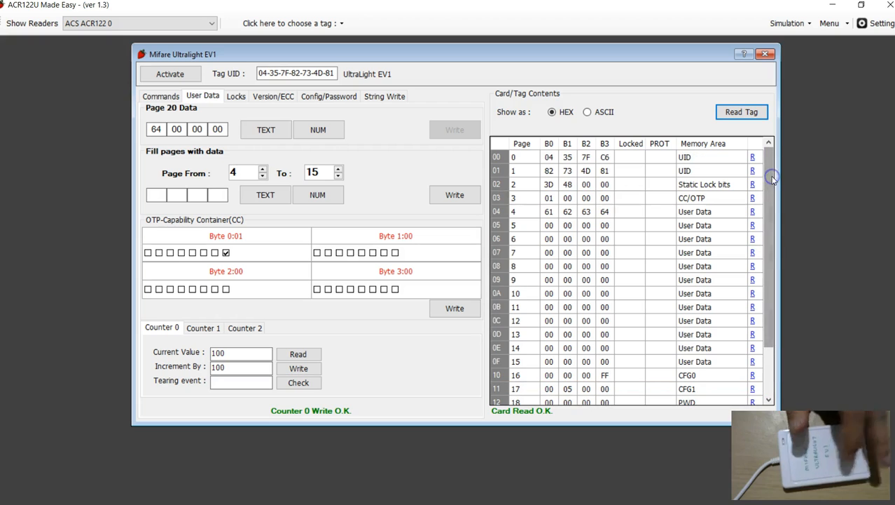
- Examine the EV1 static locking options alongside the lockable pages 3 to 15
{"action": "left_click", "coordinate": [237, 96]}
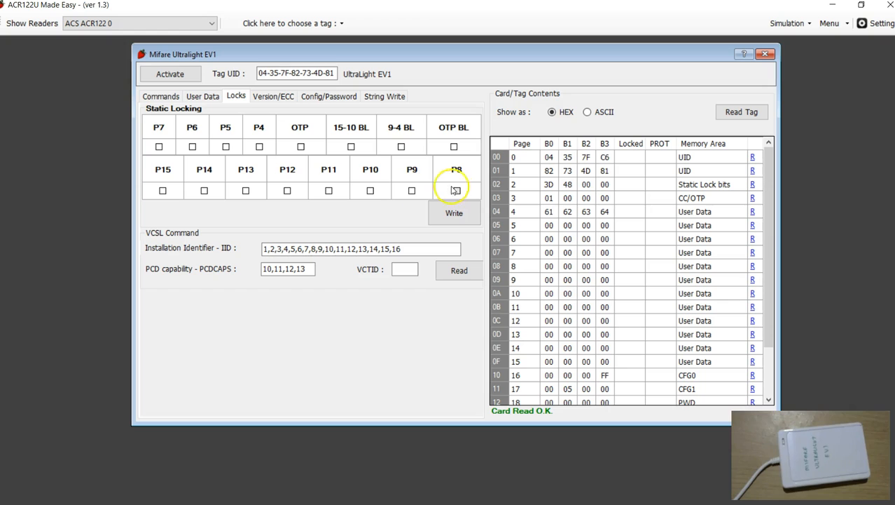
{"action": "left_click", "coordinate": [511, 198]}
{"action": "scroll", "coordinate": [536, 341], "scroll_direction": "down", "scroll_amount": 1}
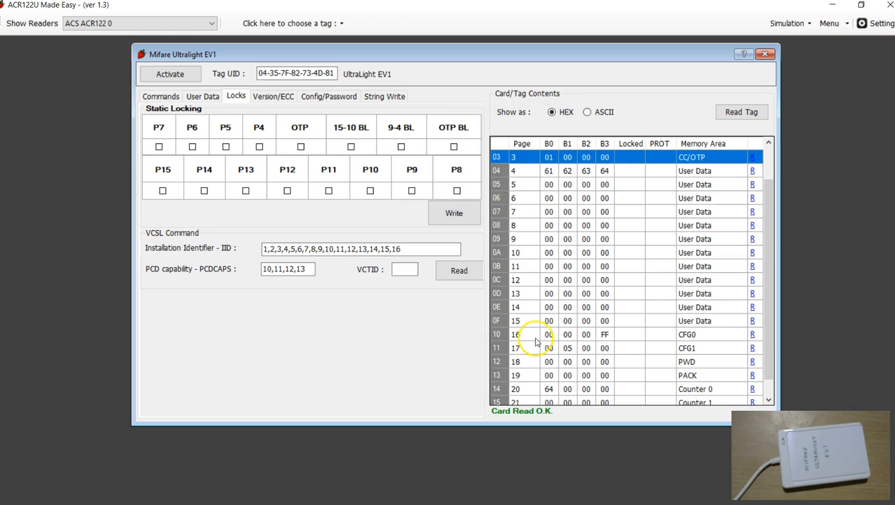
{"action": "left_click", "coordinate": [499, 320]}
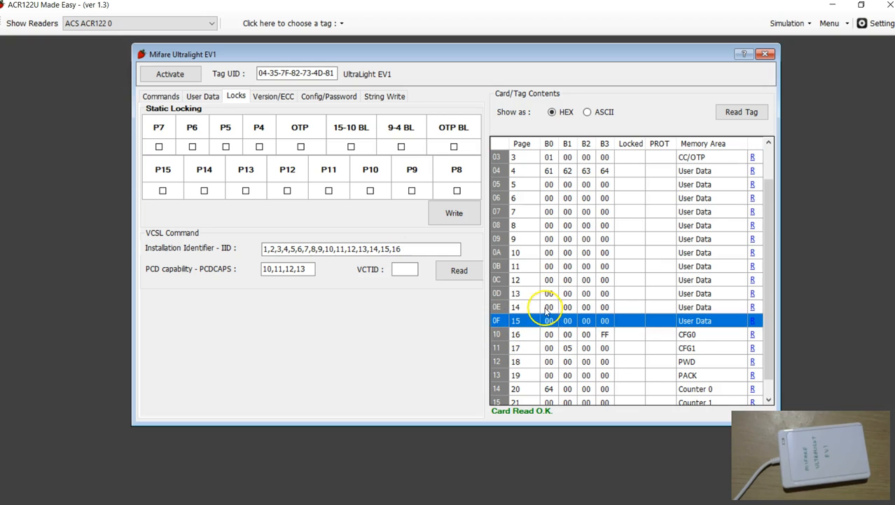
{"action": "scroll", "coordinate": [561, 301], "scroll_direction": "up", "scroll_amount": 1}
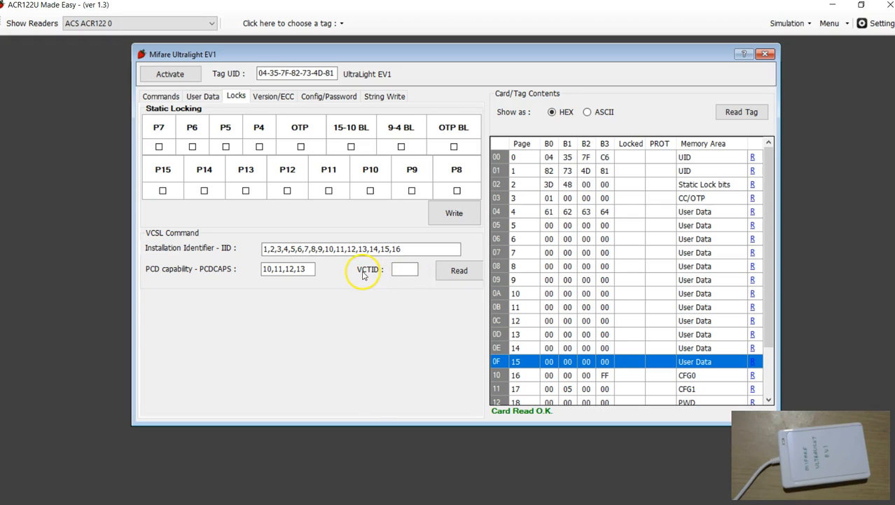
- Read the VCTID with the VCSL command, using the preset installation identifier and PCD capability values
{"action": "scroll", "coordinate": [496, 290], "scroll_direction": "down", "scroll_amount": 1}
{"action": "left_click", "coordinate": [409, 272]}
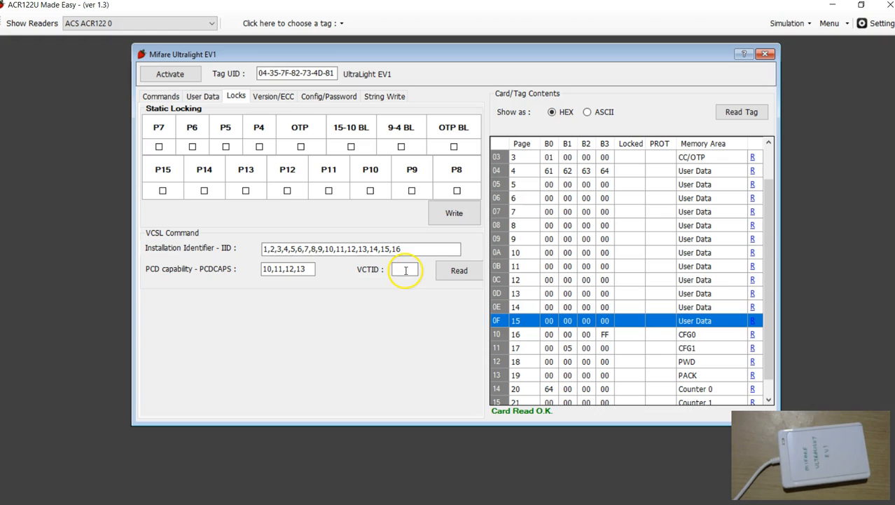
{"action": "left_click", "coordinate": [455, 271]}
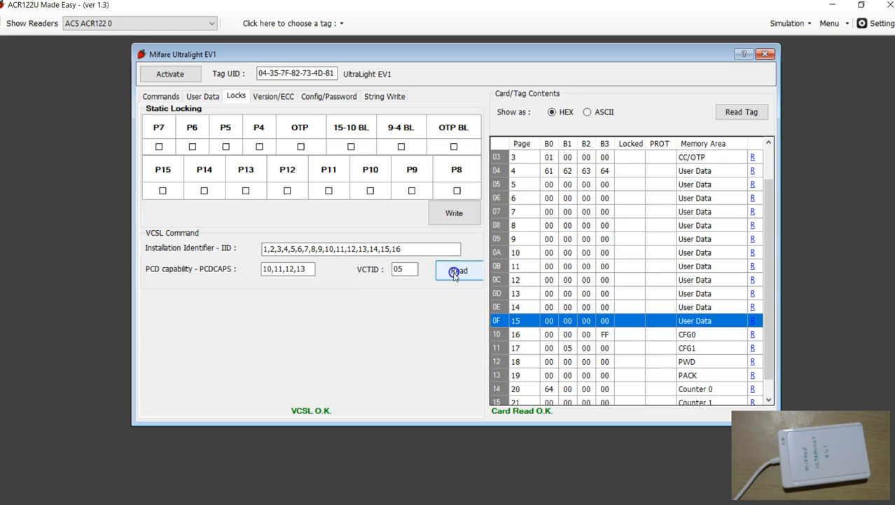
{"action": "left_click", "coordinate": [406, 269]}
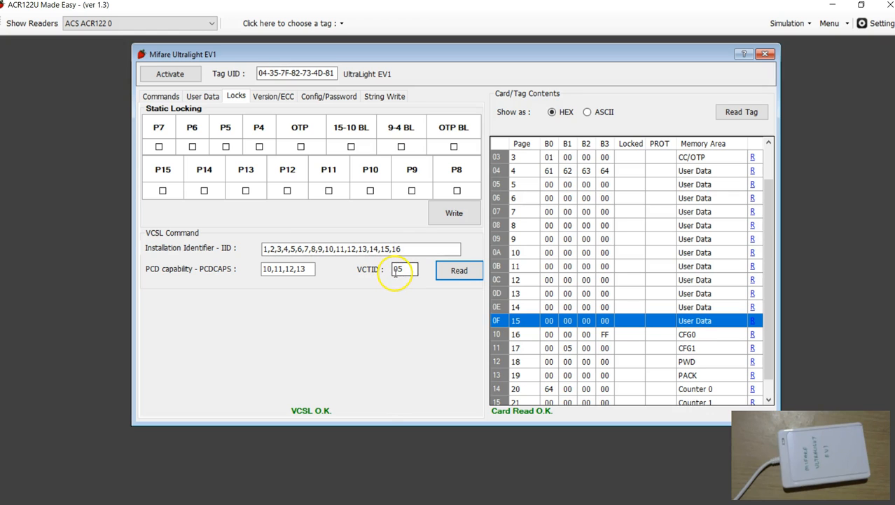
- Examine the tag's memory map, including the CFG1, UID, static lock bits and CC/OTP pages
{"action": "scroll", "coordinate": [631, 332], "scroll_direction": "down", "scroll_amount": 1}
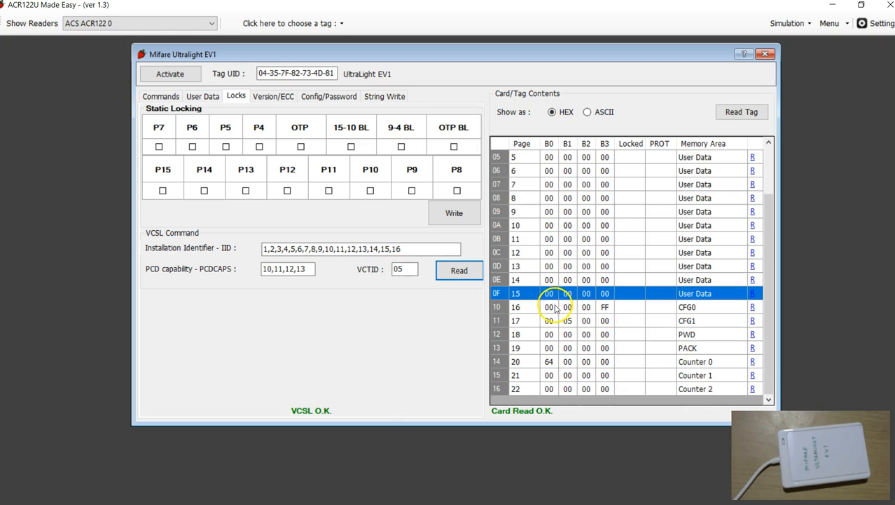
{"action": "left_click", "coordinate": [498, 320]}
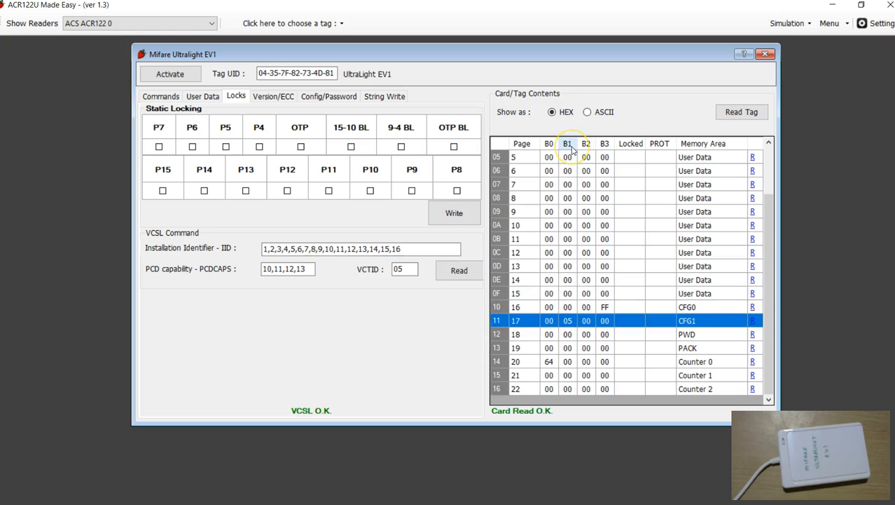
{"action": "scroll", "coordinate": [636, 365], "scroll_direction": "up", "scroll_amount": 2}
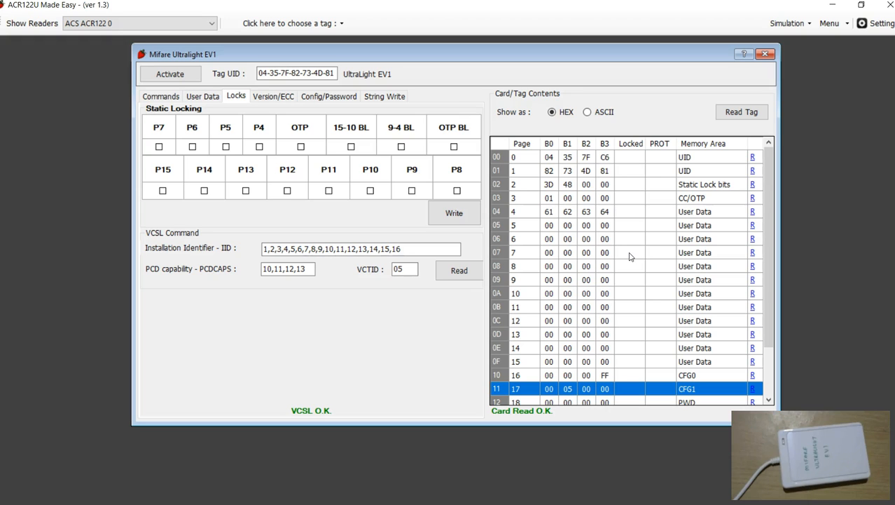
{"action": "left_click", "coordinate": [499, 157]}
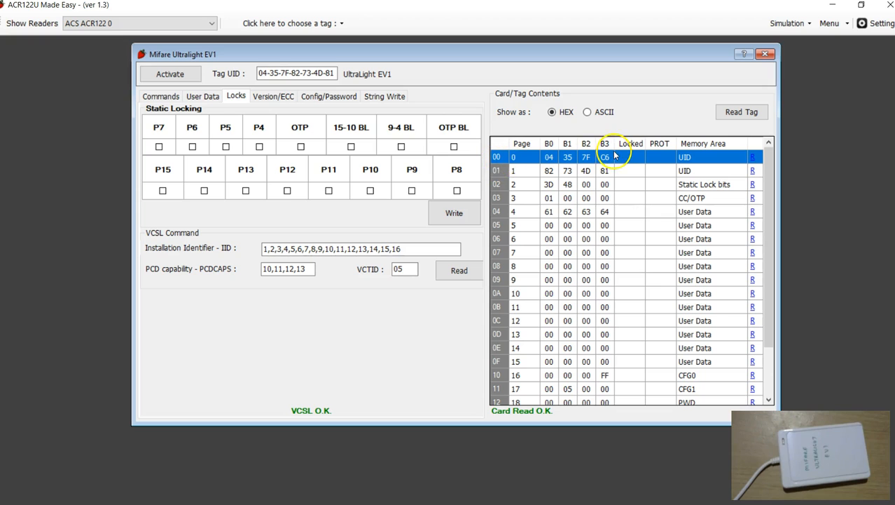
{"action": "left_click", "coordinate": [501, 172]}
{"action": "left_click", "coordinate": [498, 185]}
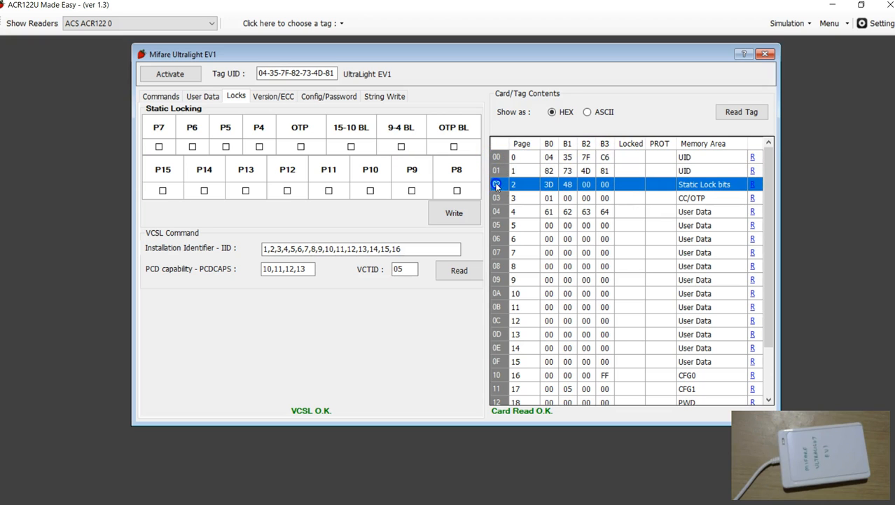
{"action": "left_click", "coordinate": [502, 198]}
{"action": "scroll", "coordinate": [553, 273], "scroll_direction": "down", "scroll_amount": 2}
{"action": "scroll", "coordinate": [571, 288], "scroll_direction": "up", "scroll_amount": 2}
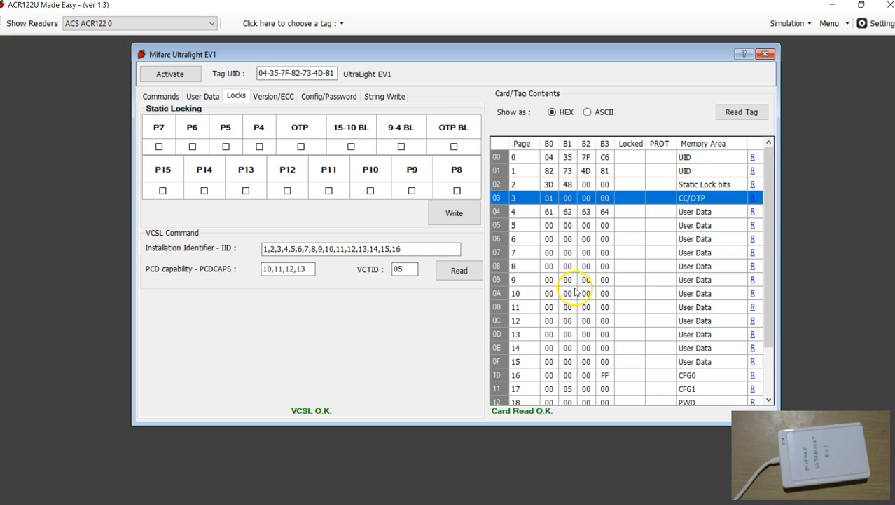
- Read the tag's 32-byte ECC signature
{"action": "left_click", "coordinate": [274, 99]}
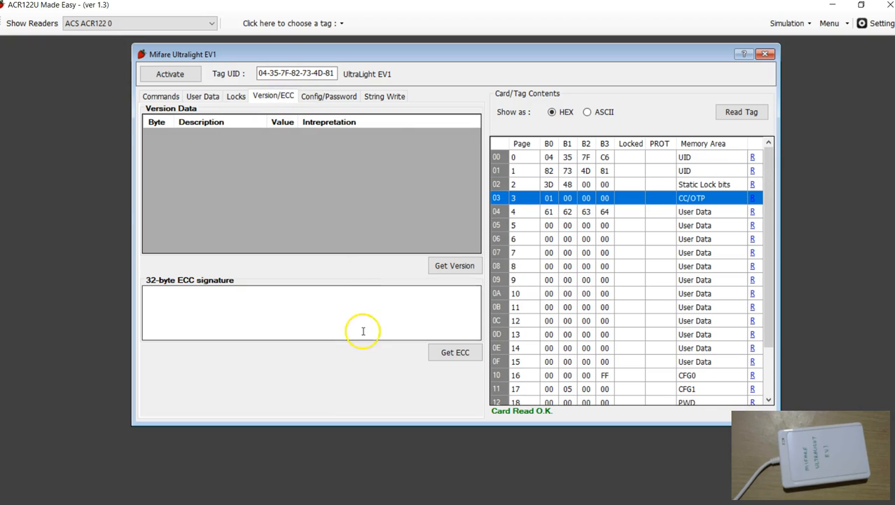
{"action": "left_click", "coordinate": [305, 311]}
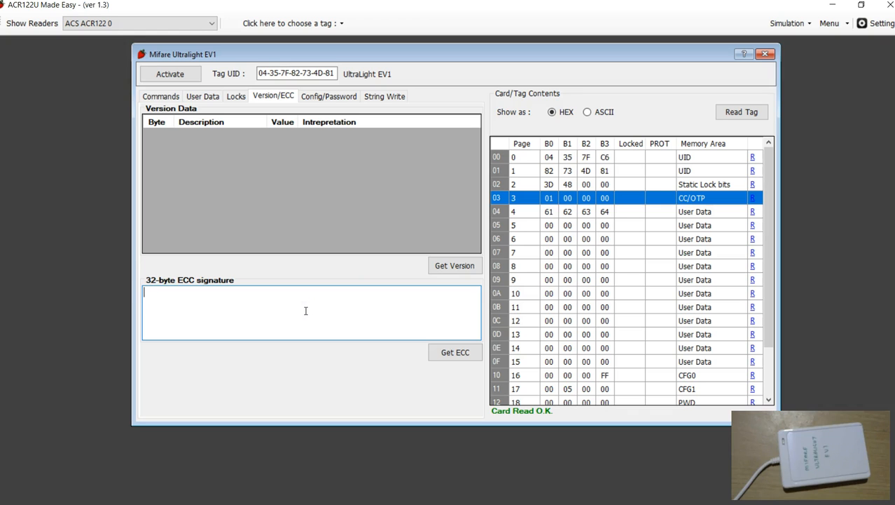
{"action": "scroll", "coordinate": [561, 272], "scroll_direction": "down", "scroll_amount": 2}
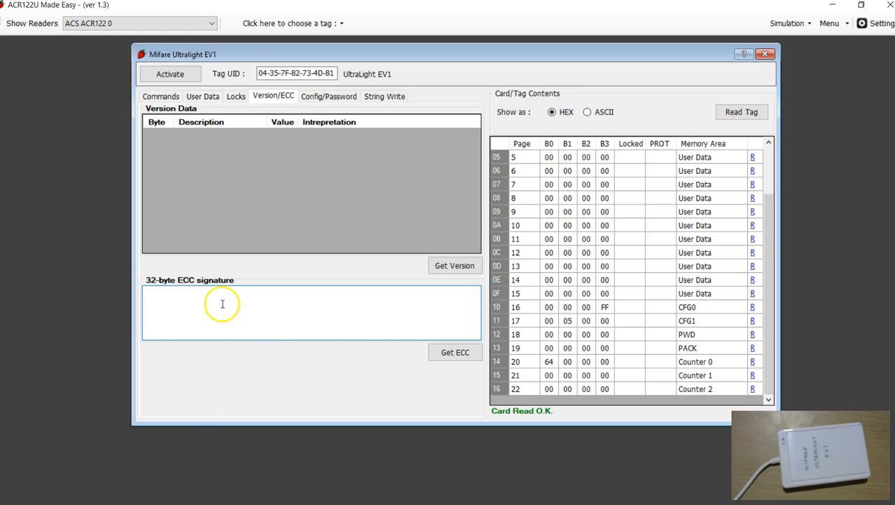
{"action": "left_click", "coordinate": [456, 353]}
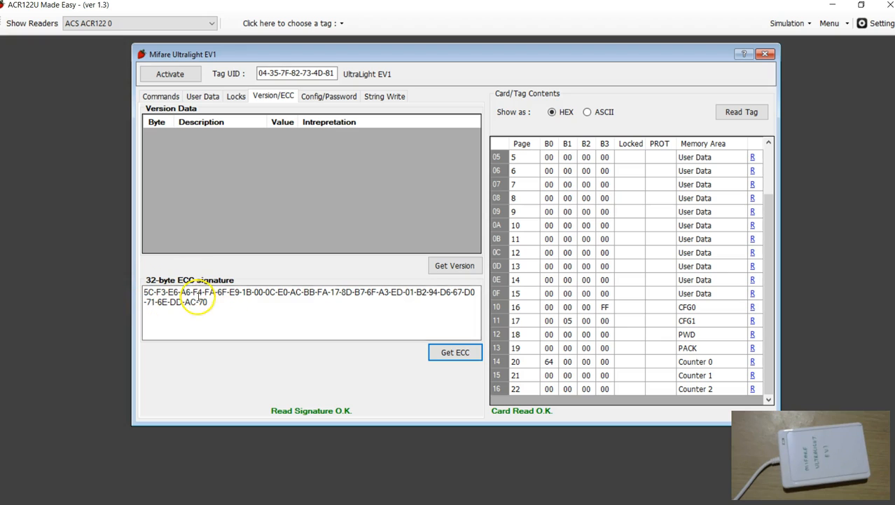
- Examine the 32-byte ECC signature alongside the tag UID it belongs to
{"action": "left_click_drag", "start_coordinate": [218, 304], "coordinate": [140, 286]}
{"action": "left_click", "coordinate": [220, 321]}
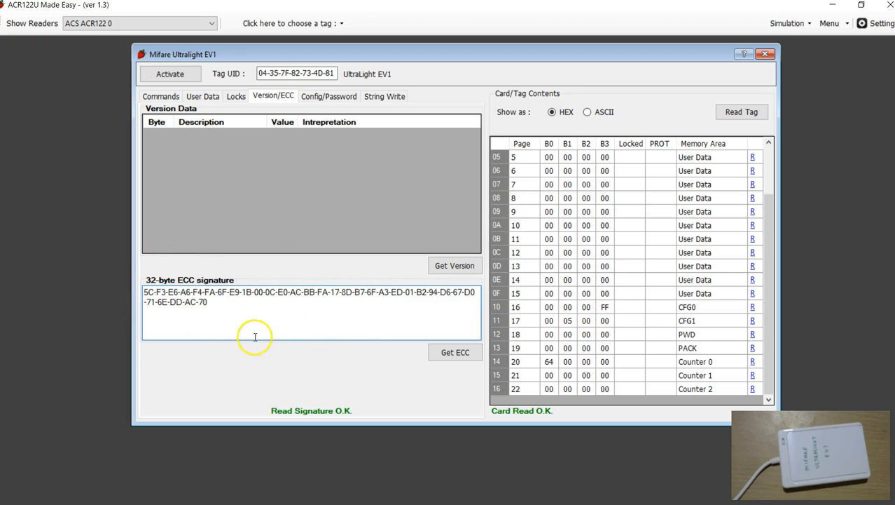
{"action": "left_click_drag", "start_coordinate": [221, 305], "coordinate": [137, 289]}
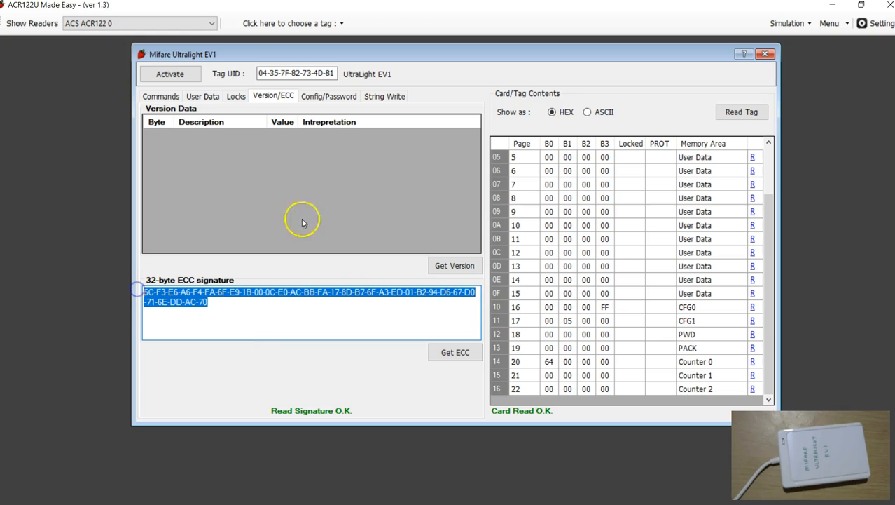
{"action": "left_click", "coordinate": [266, 72]}
{"action": "left_click_drag", "start_coordinate": [259, 73], "coordinate": [322, 72]}
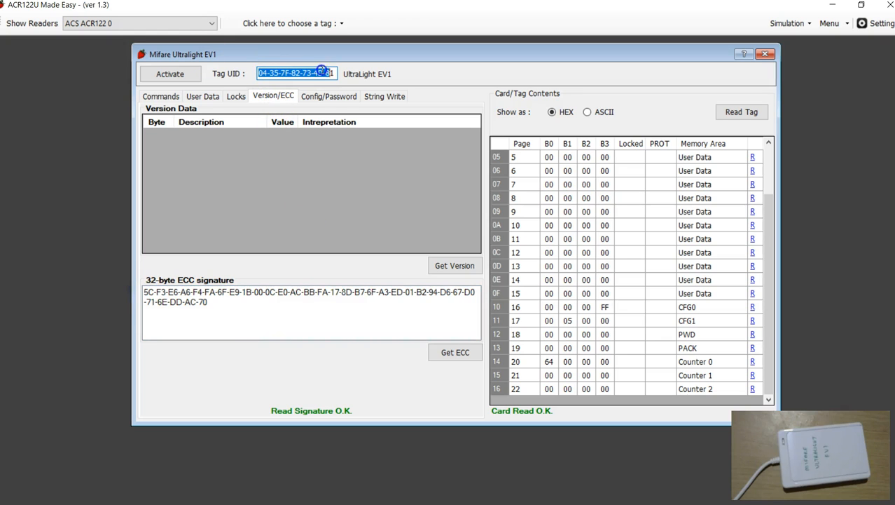
{"action": "left_click_drag", "start_coordinate": [223, 300], "coordinate": [149, 293]}
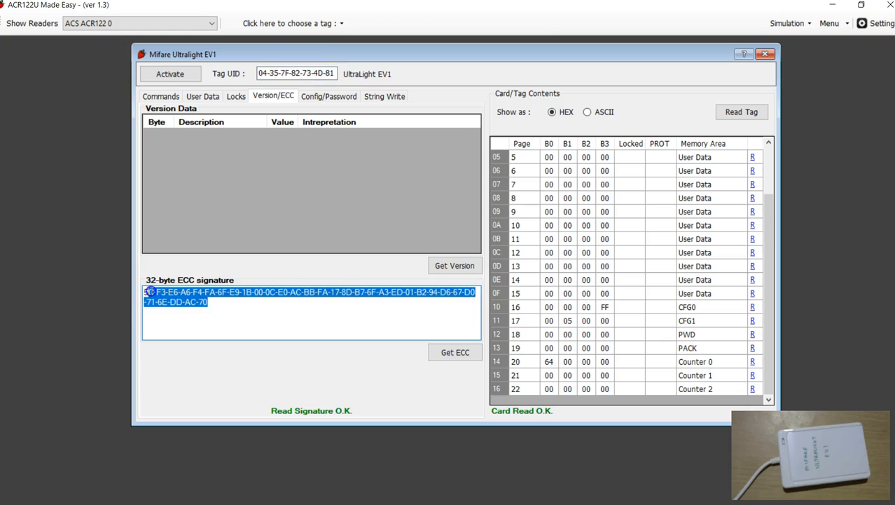
{"action": "left_click", "coordinate": [262, 74]}
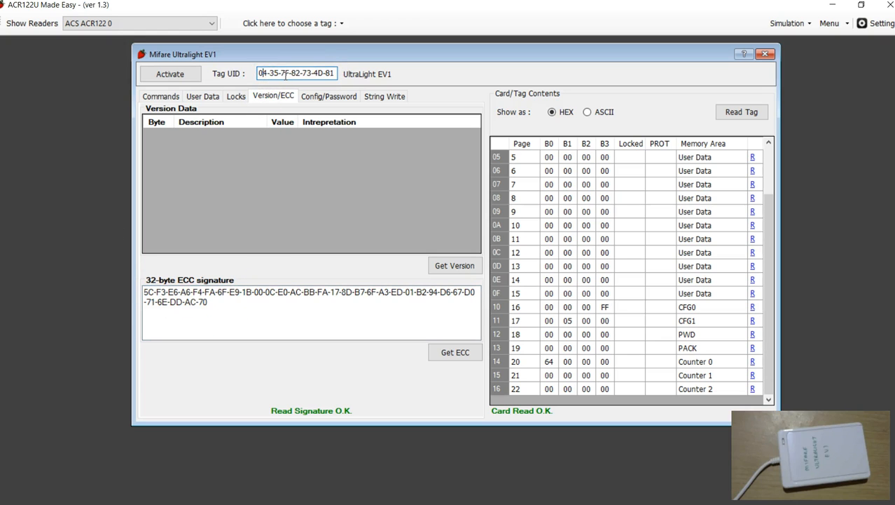
{"action": "left_click", "coordinate": [367, 300]}
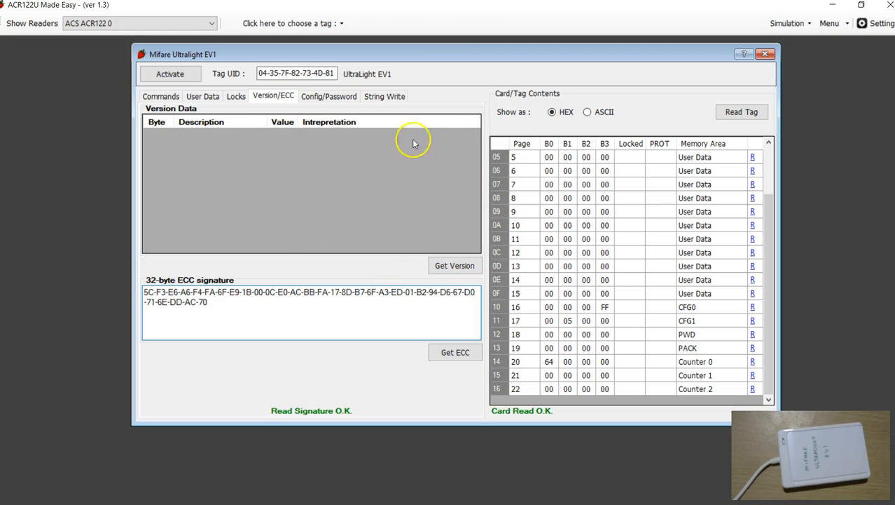
- Retrieve the tag's version data with the Get Version command
{"action": "left_click", "coordinate": [445, 265]}
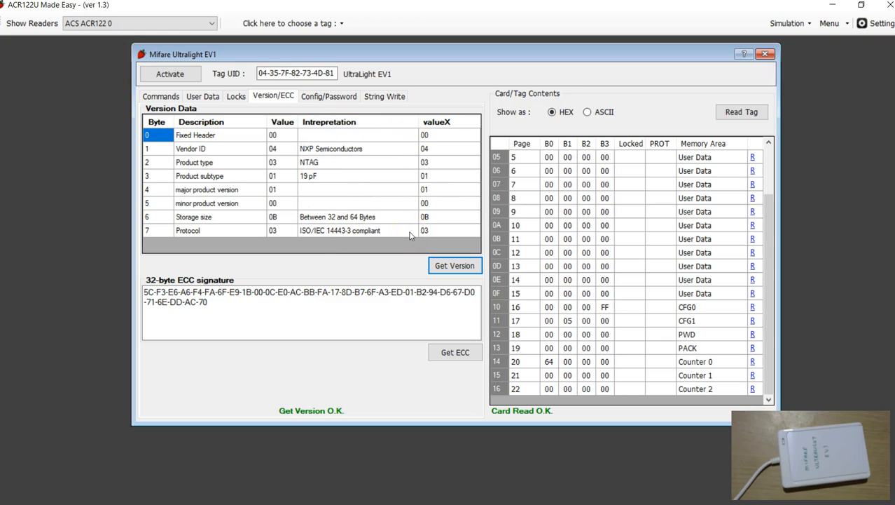
- Enter the 4-byte tag password in HEX format and authenticate with the tag
{"action": "left_click", "coordinate": [327, 99]}
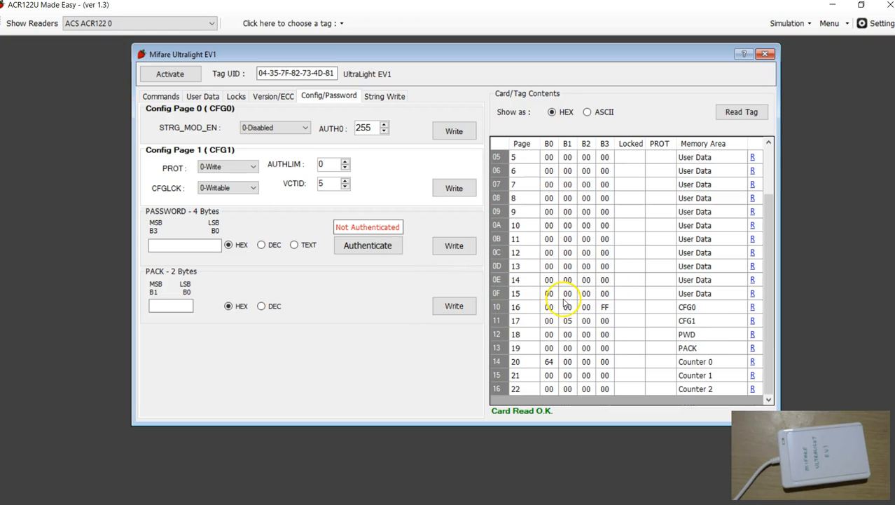
{"action": "left_click", "coordinate": [201, 244]}
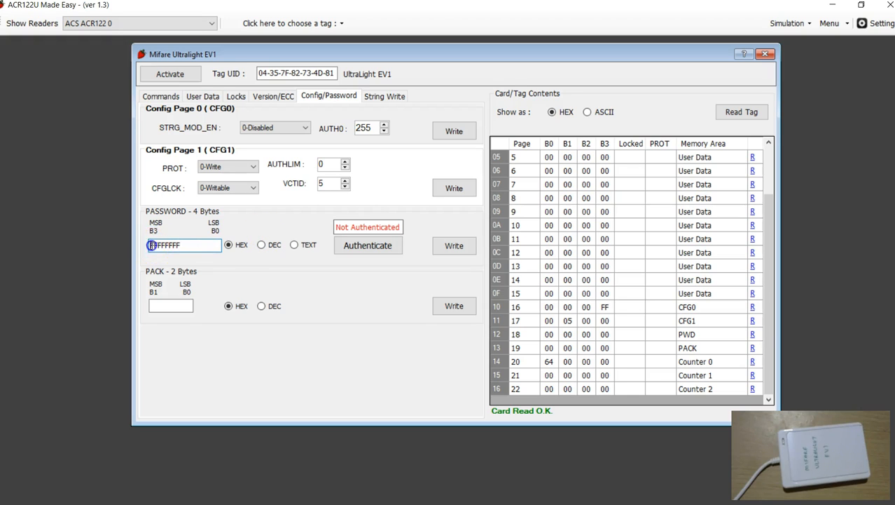
{"action": "left_click", "coordinate": [353, 247]}
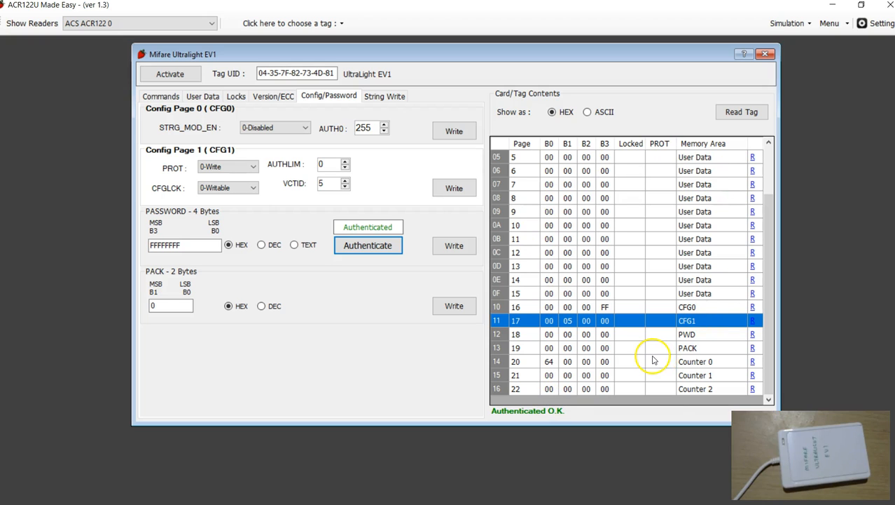
- Examine the bytes of CFG0 page 16 and the available STRG_MOD_EN options for Config Page 0
{"action": "scroll", "coordinate": [653, 359], "scroll_direction": "up", "scroll_amount": 3}
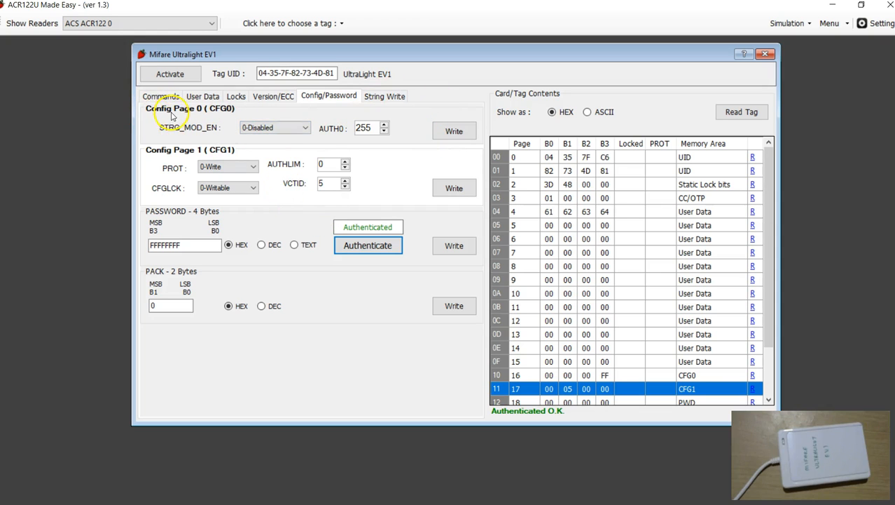
{"action": "scroll", "coordinate": [592, 280], "scroll_direction": "down", "scroll_amount": 2}
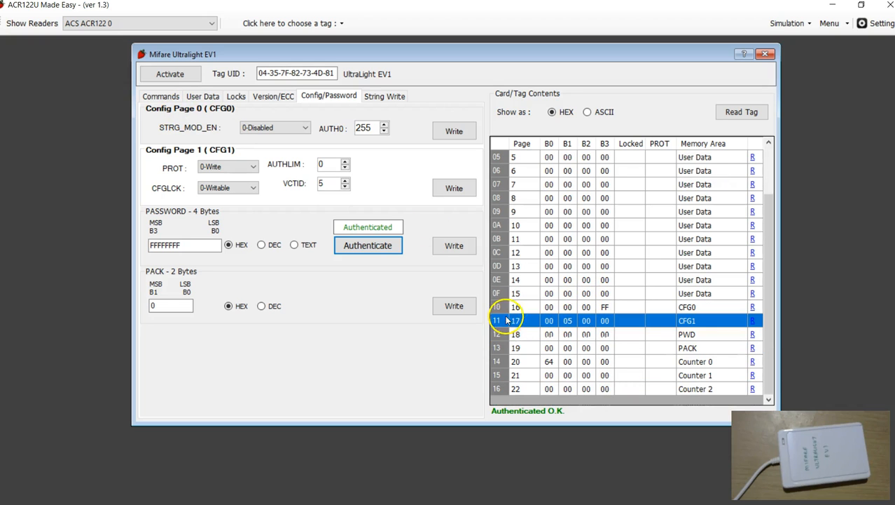
{"action": "left_click", "coordinate": [498, 309]}
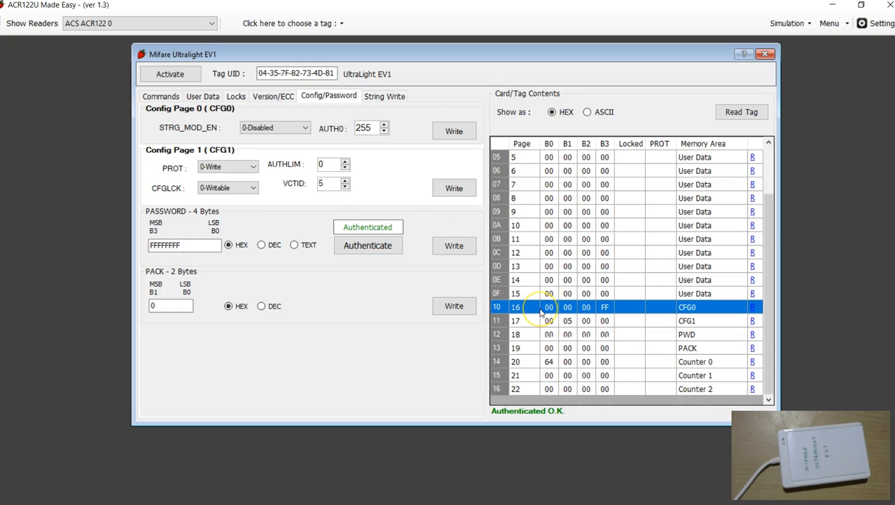
{"action": "left_click", "coordinate": [499, 307]}
{"action": "left_click", "coordinate": [596, 308]}
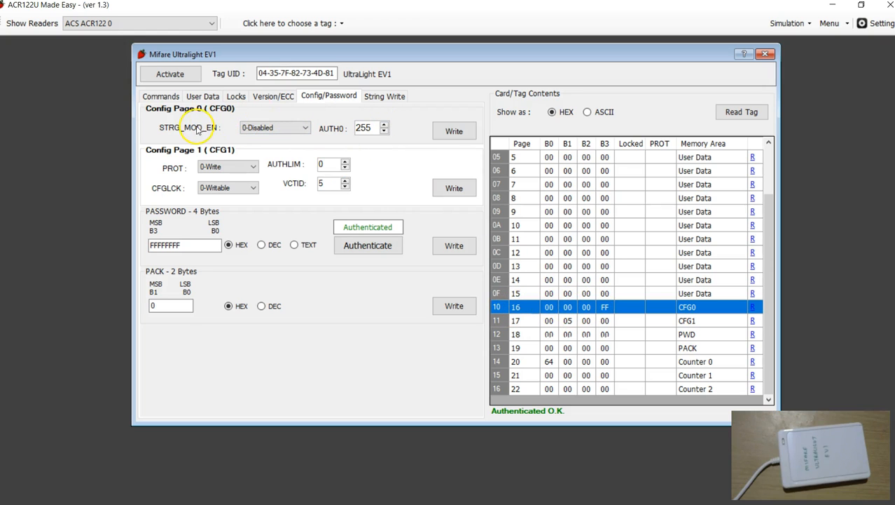
{"action": "left_click", "coordinate": [245, 130]}
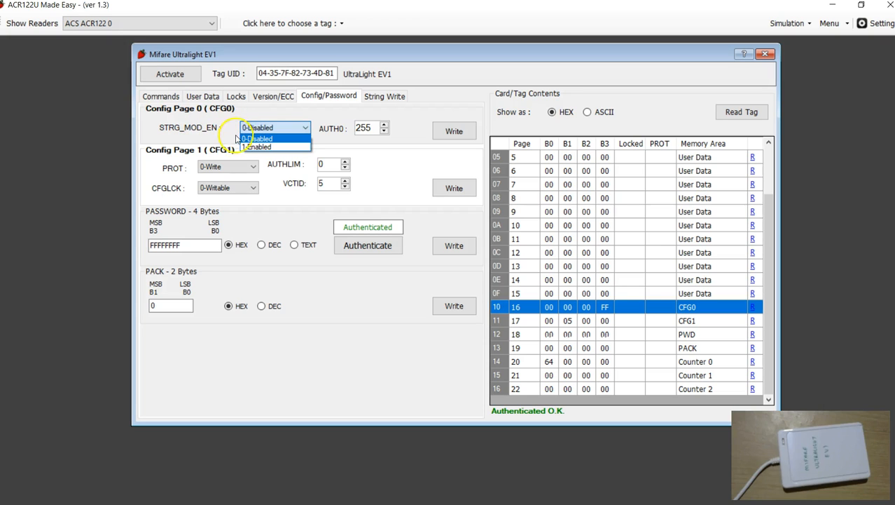
{"action": "left_click", "coordinate": [222, 126]}
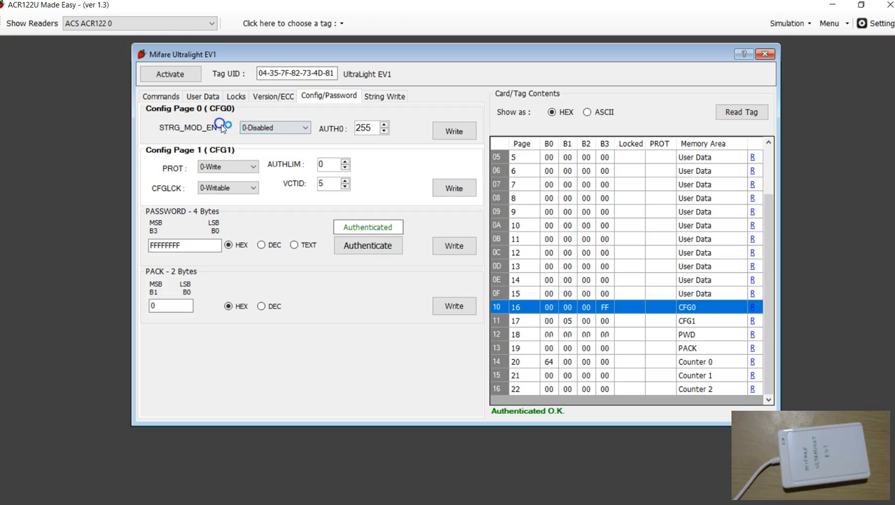
{"action": "left_click", "coordinate": [188, 131]}
- Try AUTH0 values 4 and 10 in Config Page 0, matching user data pages 4 and 10
{"action": "scroll", "coordinate": [619, 220], "scroll_direction": "up", "scroll_amount": 2}
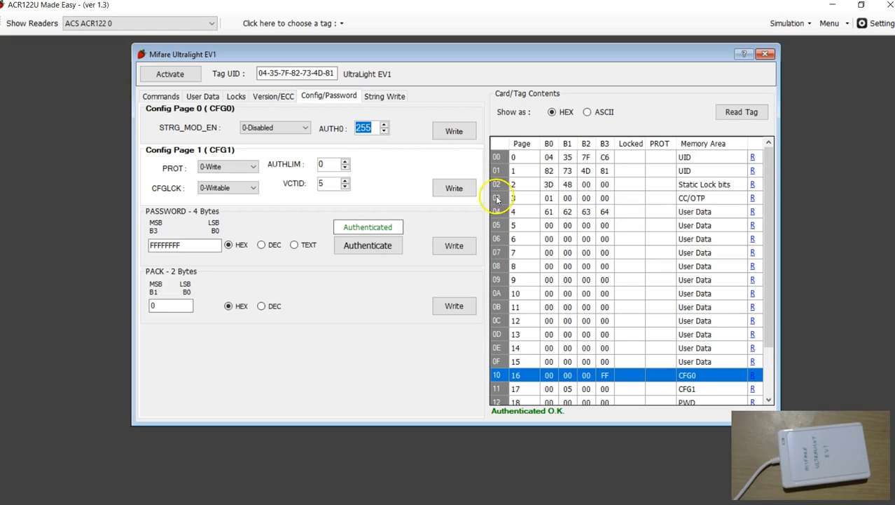
{"action": "scroll", "coordinate": [497, 199], "scroll_direction": "down", "scroll_amount": 2}
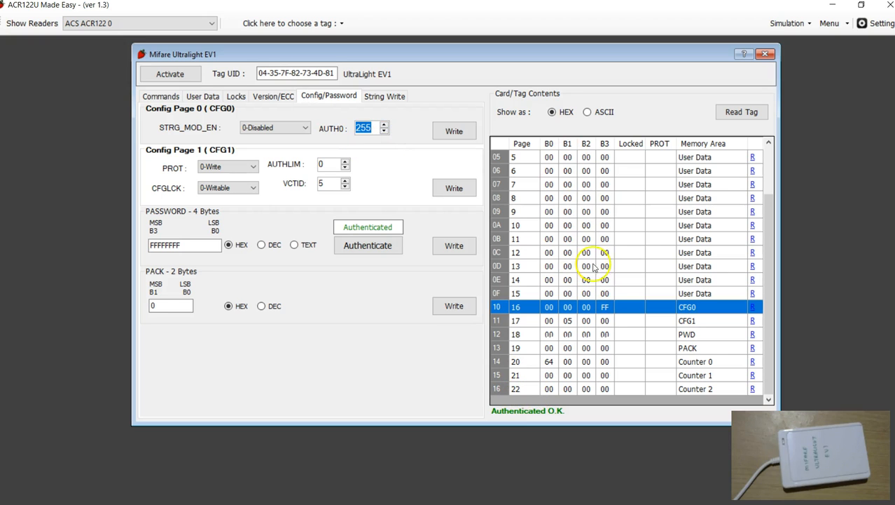
{"action": "scroll", "coordinate": [617, 255], "scroll_direction": "up", "scroll_amount": 2}
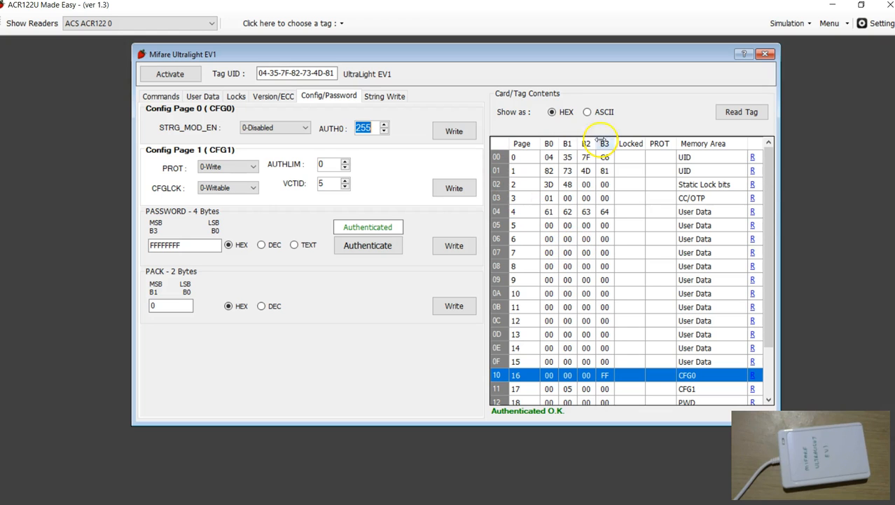
{"action": "left_click", "coordinate": [373, 129]}
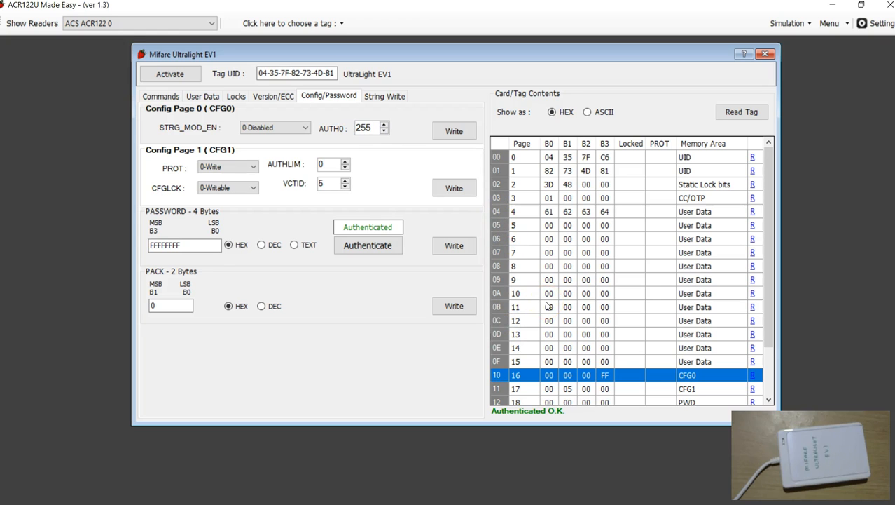
{"action": "left_click", "coordinate": [499, 212]}
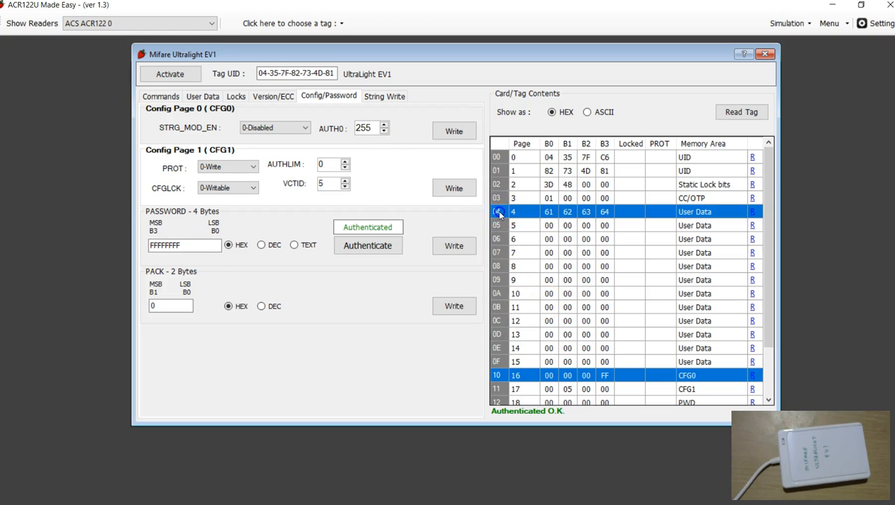
{"action": "double_click", "coordinate": [364, 127]}
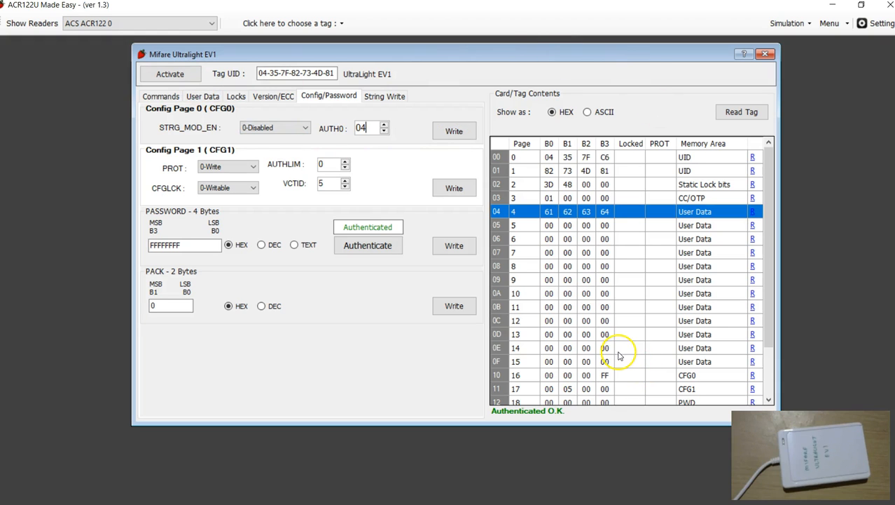
{"action": "left_click", "coordinate": [501, 295]}
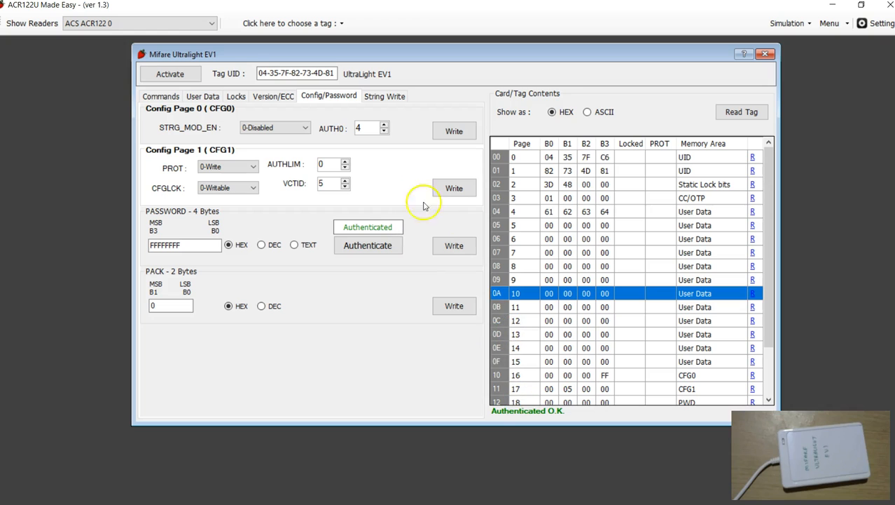
{"action": "left_click", "coordinate": [342, 128]}
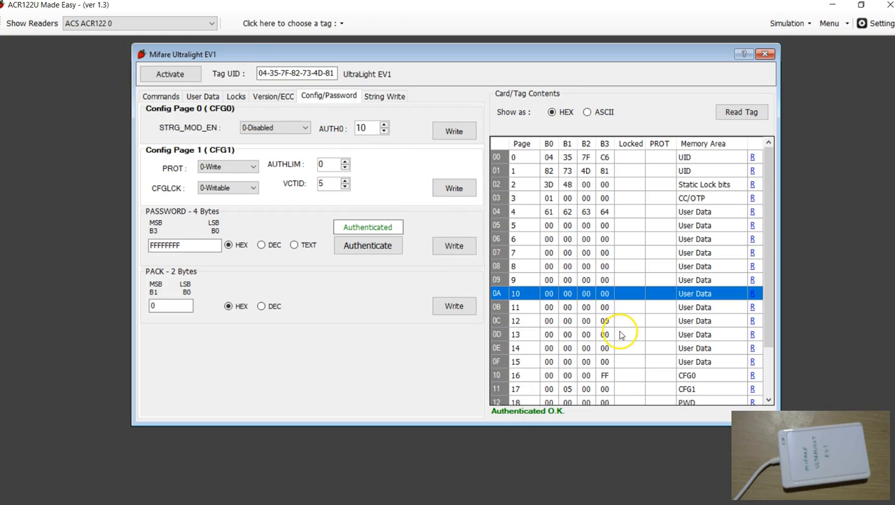
- Set AUTH0 in Config Page 0 to 0, matching UID page 0
{"action": "left_click", "coordinate": [495, 158]}
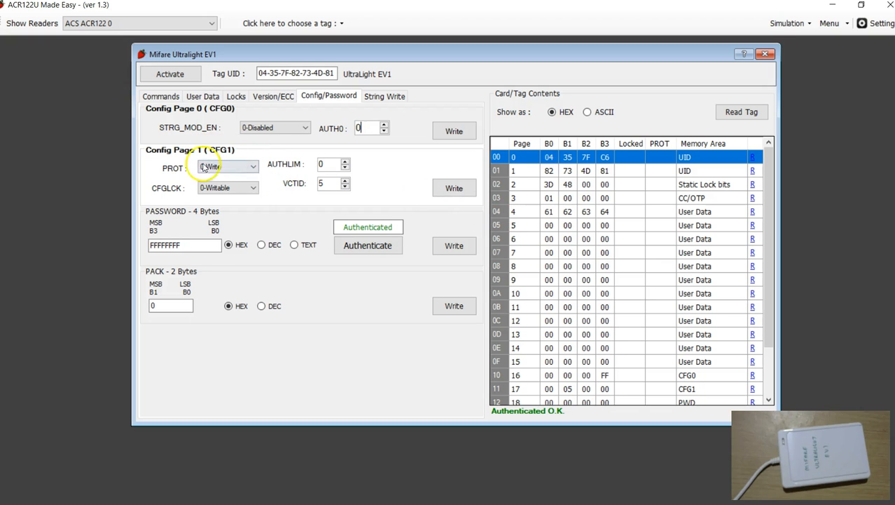
- Select CFG1 page 17 and review the PROT options of Config Page 1, keeping 0-Write
{"action": "scroll", "coordinate": [659, 310], "scroll_direction": "down", "scroll_amount": 2}
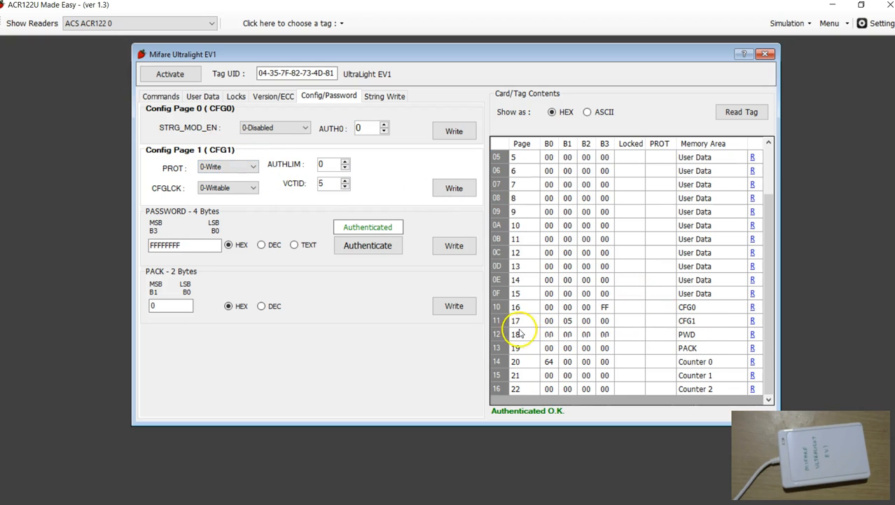
{"action": "left_click", "coordinate": [499, 321]}
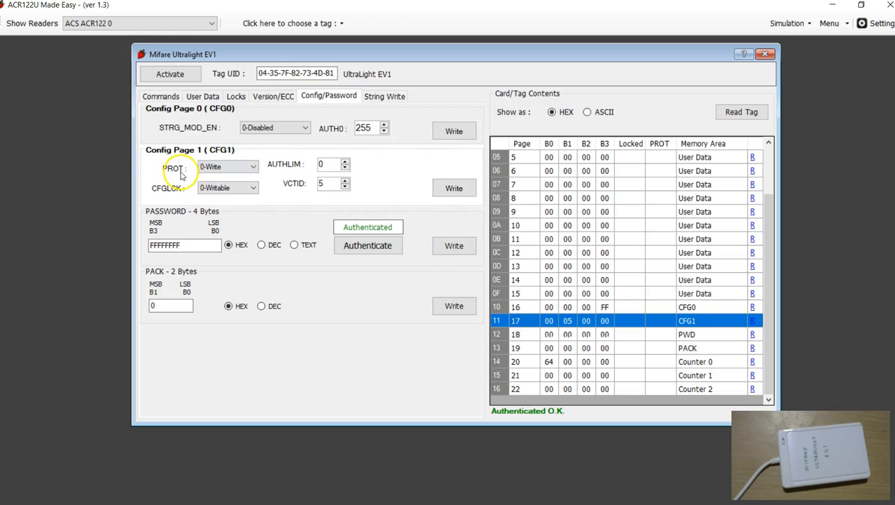
{"action": "left_click", "coordinate": [220, 167]}
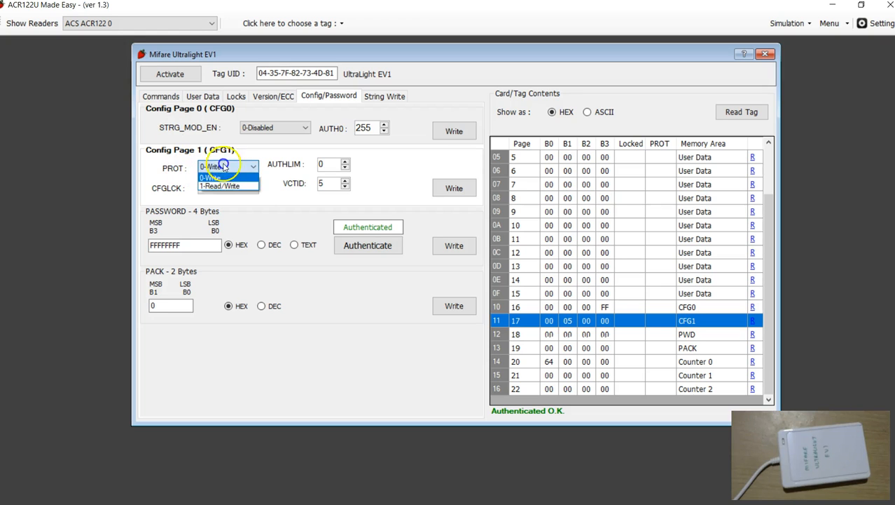
{"action": "left_click", "coordinate": [397, 168]}
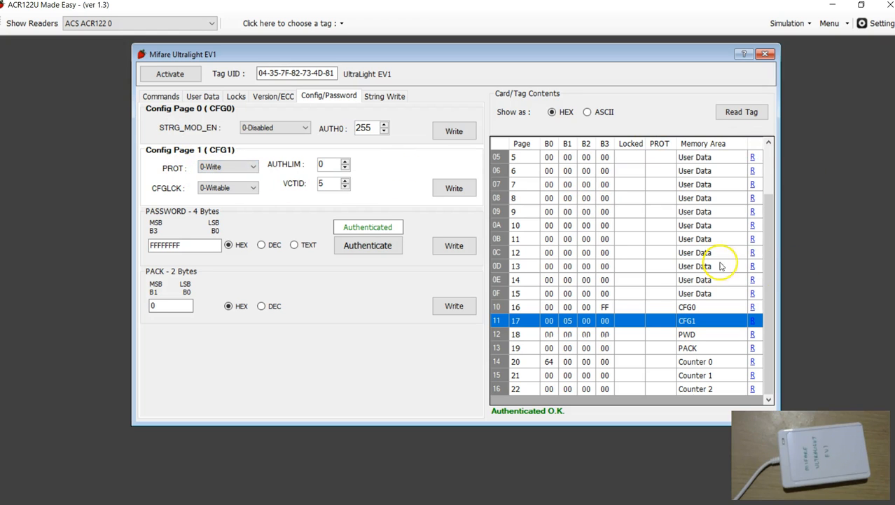
{"action": "left_click", "coordinate": [248, 170]}
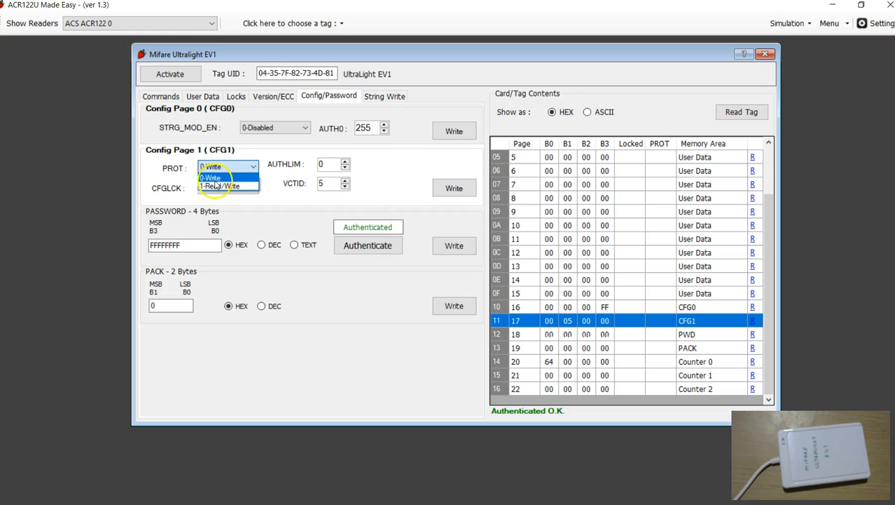
{"action": "left_click", "coordinate": [202, 176]}
{"action": "left_click", "coordinate": [210, 167]}
{"action": "left_click", "coordinate": [203, 176]}
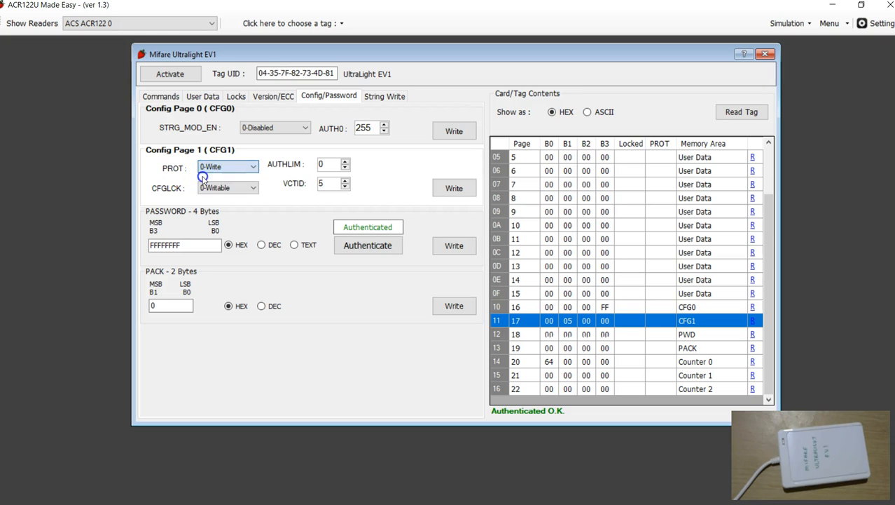
- Try PROT option 1-Read/Write in Config Page 1 and view the available CFGLCK options
{"action": "scroll", "coordinate": [543, 232], "scroll_direction": "up", "scroll_amount": 2}
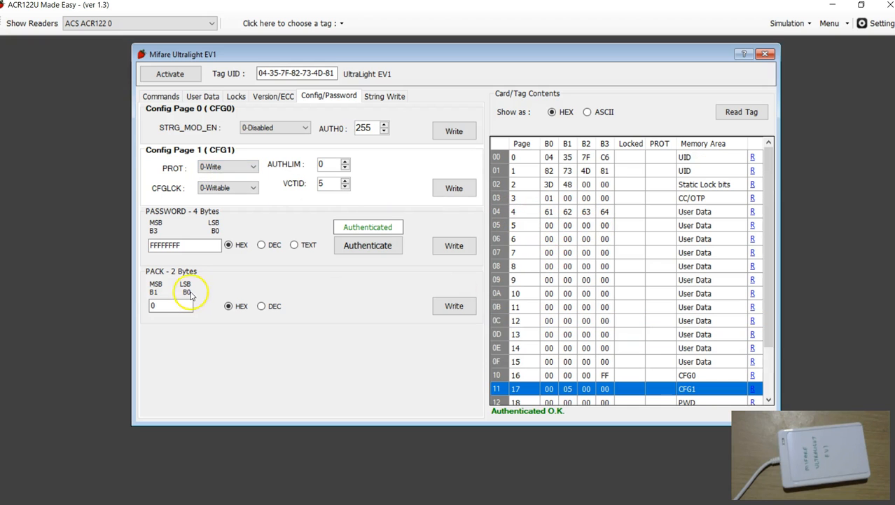
{"action": "left_click", "coordinate": [212, 166]}
{"action": "left_click", "coordinate": [216, 186]}
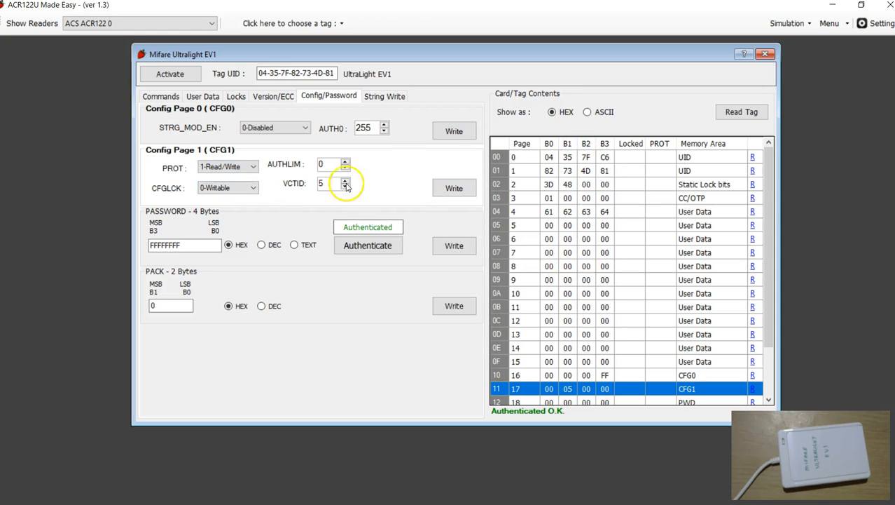
{"action": "left_click", "coordinate": [249, 188]}
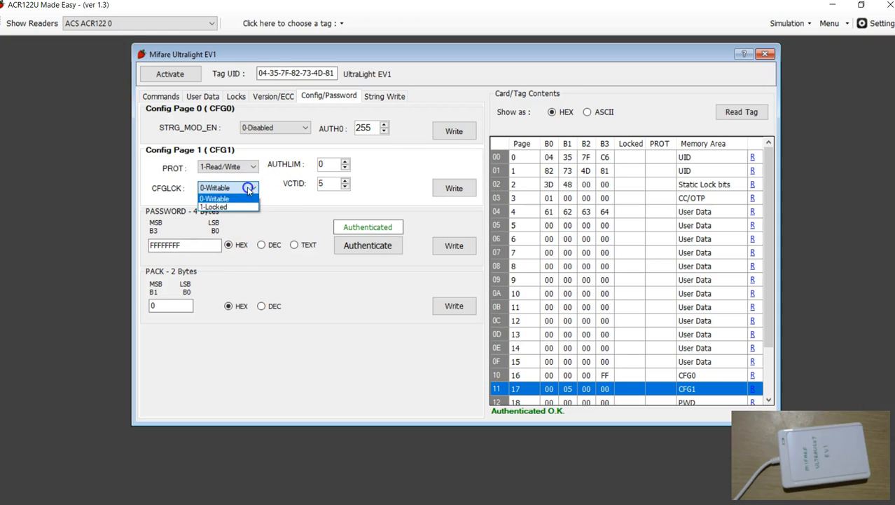
{"action": "left_click", "coordinate": [268, 193]}
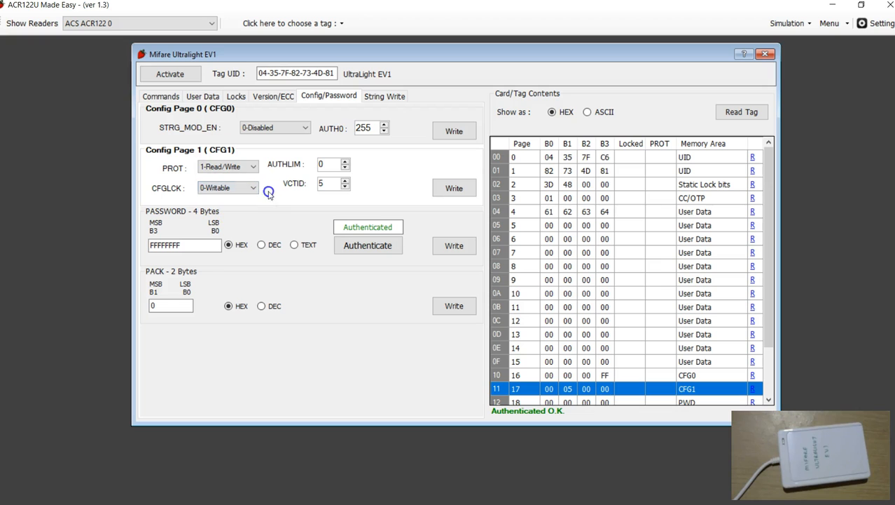
- Examine the rows of CFG0 page 16 and CFG1 page 17 alongside their configuration settings
{"action": "scroll", "coordinate": [635, 302], "scroll_direction": "down", "scroll_amount": 2}
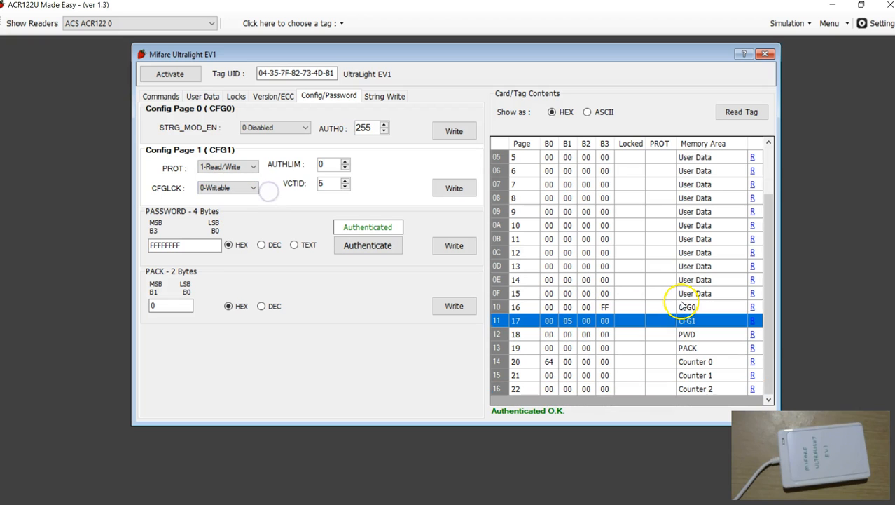
{"action": "left_click", "coordinate": [504, 310]}
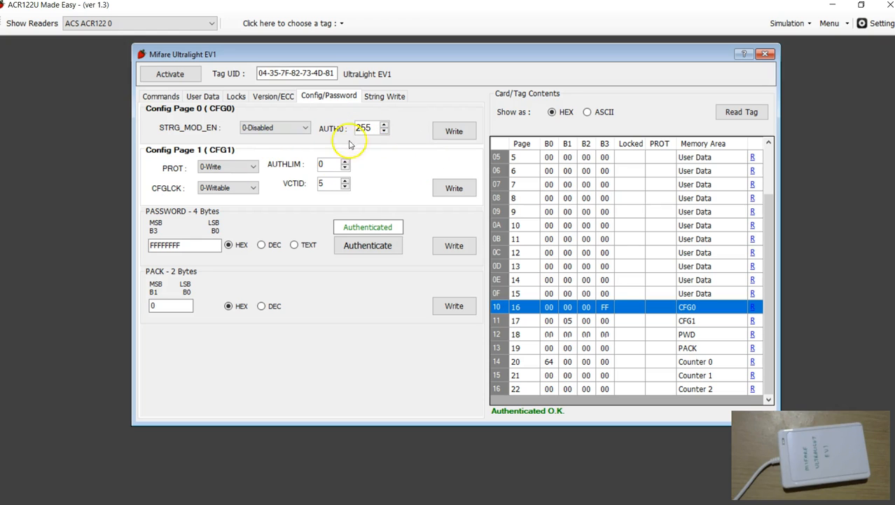
{"action": "left_click", "coordinate": [500, 321]}
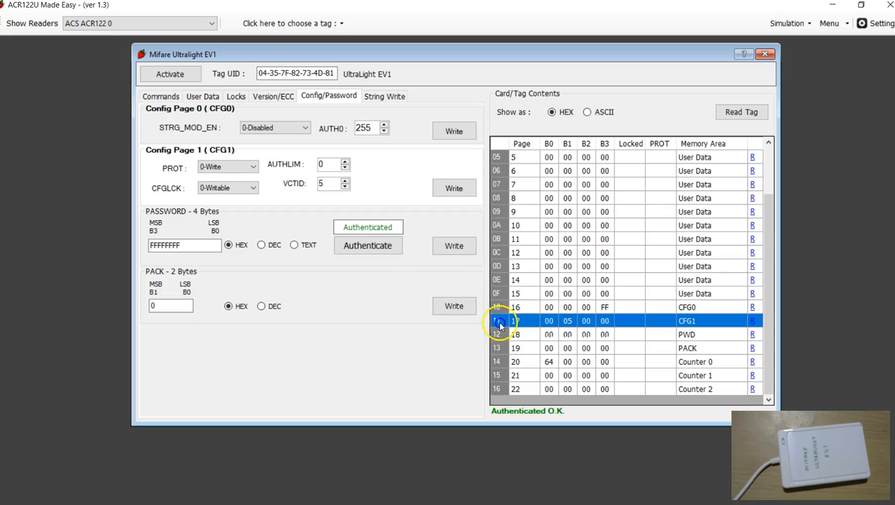
{"action": "left_click", "coordinate": [500, 313]}
{"action": "left_click", "coordinate": [499, 321]}
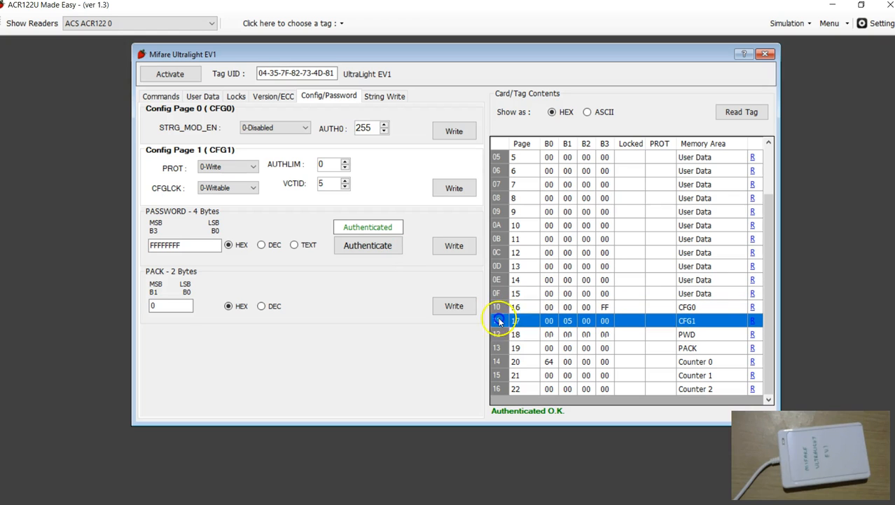
{"action": "left_click", "coordinate": [500, 311]}
{"action": "left_click", "coordinate": [502, 321]}
{"action": "left_click", "coordinate": [500, 312]}
{"action": "left_click", "coordinate": [501, 317]}
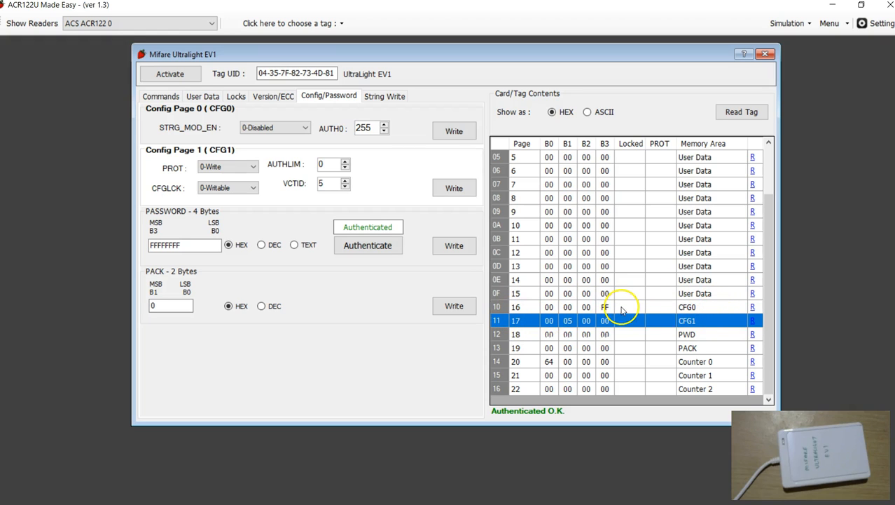
{"action": "left_click", "coordinate": [500, 307]}
{"action": "left_click", "coordinate": [499, 317]}
{"action": "left_click", "coordinate": [498, 305]}
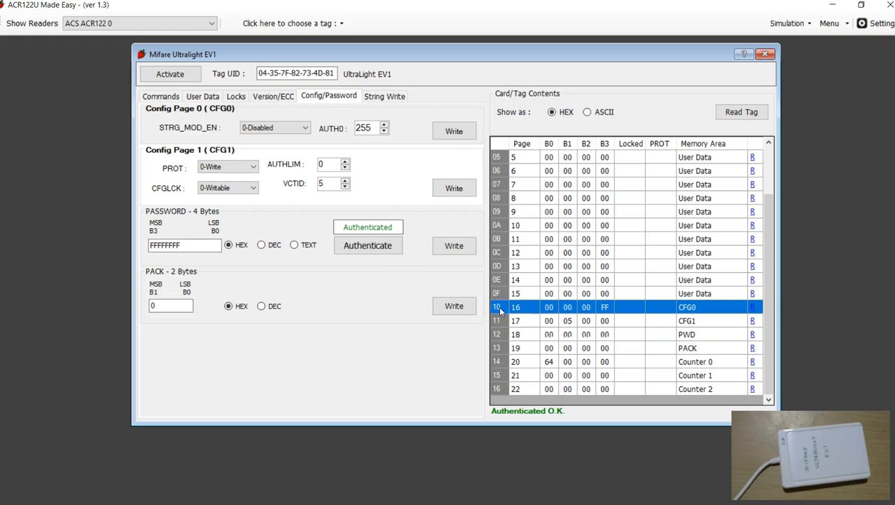
{"action": "left_click", "coordinate": [501, 320]}
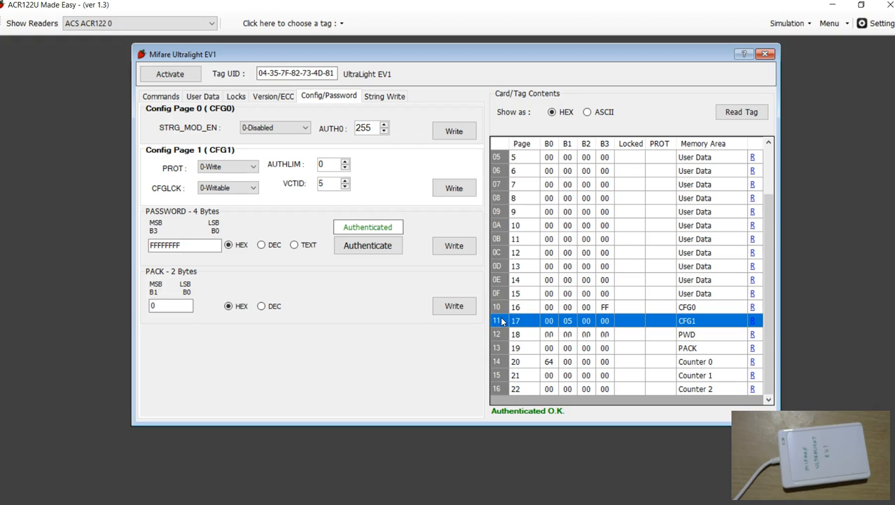
{"action": "left_click", "coordinate": [499, 307]}
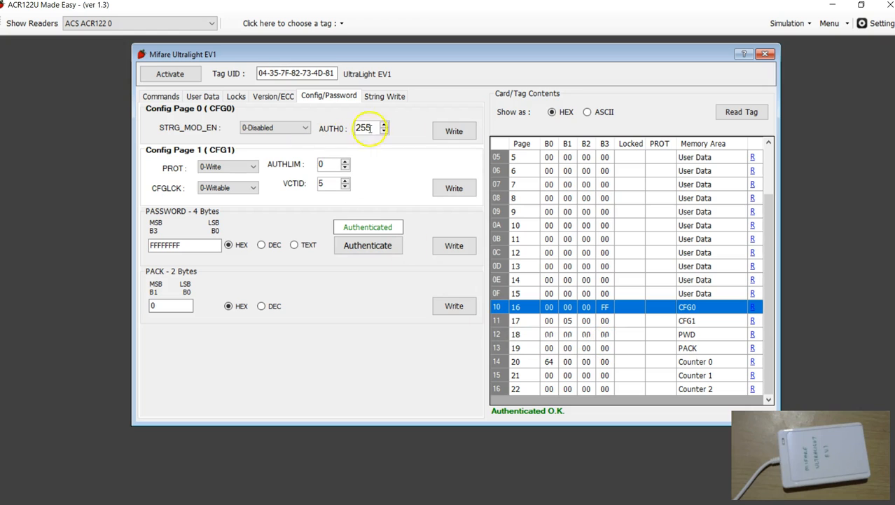
- Try different AUTHLIM values in Config Page 1, finishing with 1
{"action": "left_click", "coordinate": [327, 164]}
{"action": "left_click_drag", "start_coordinate": [301, 166], "coordinate": [294, 162]}
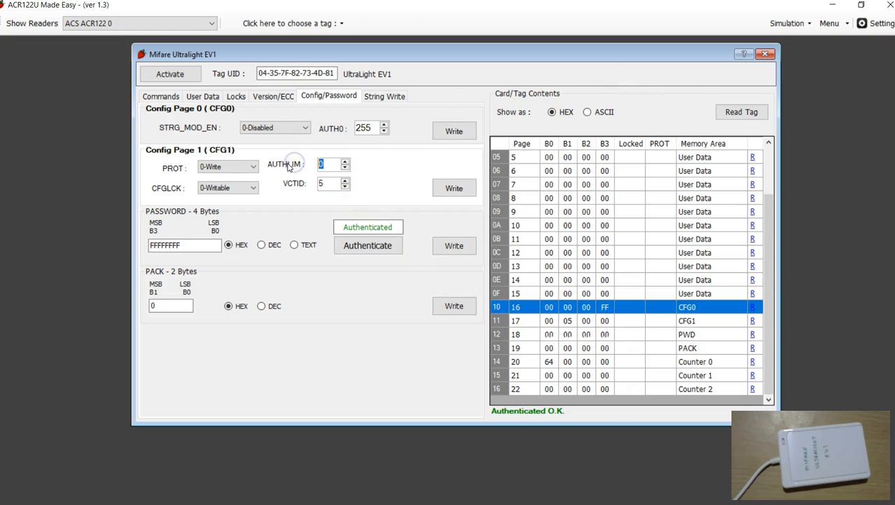
{"action": "left_click", "coordinate": [332, 165]}
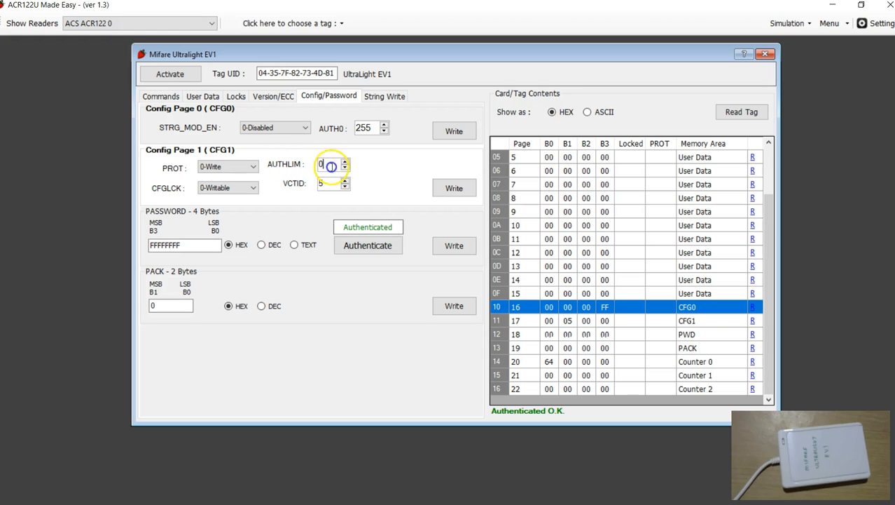
{"action": "left_click", "coordinate": [345, 163]}
{"action": "left_click", "coordinate": [345, 163]}
{"action": "left_click", "coordinate": [345, 163]}
{"action": "left_click", "coordinate": [343, 167]}
{"action": "left_click", "coordinate": [343, 167]}
{"action": "left_click", "coordinate": [343, 167]}
{"action": "left_click", "coordinate": [343, 166]}
{"action": "left_click", "coordinate": [343, 167]}
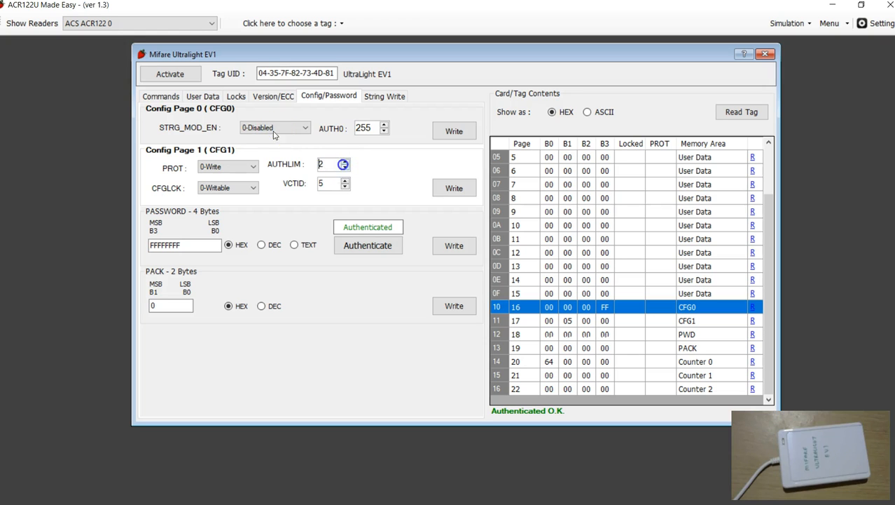
{"action": "left_click", "coordinate": [326, 166]}
{"action": "left_click_drag", "start_coordinate": [329, 164], "coordinate": [288, 168]}
- Examine the VCTID setting in Config Page 1
{"action": "left_click", "coordinate": [336, 244]}
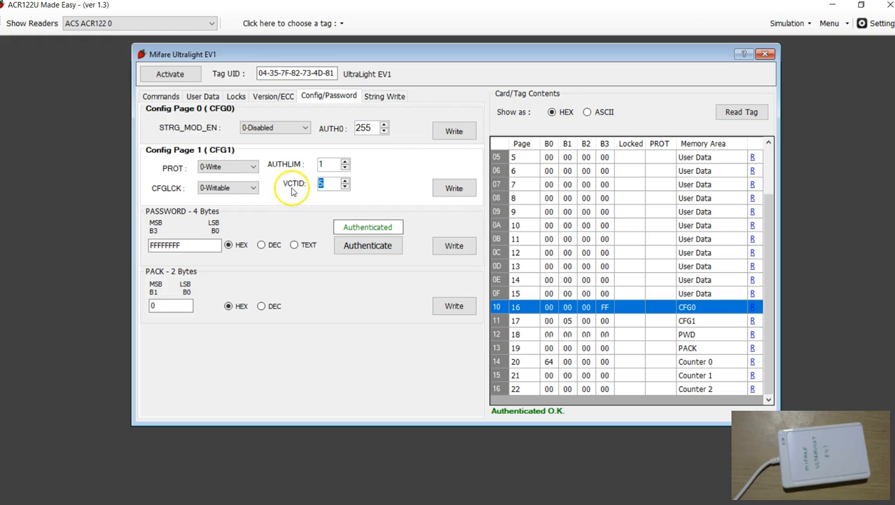
{"action": "left_click", "coordinate": [323, 185]}
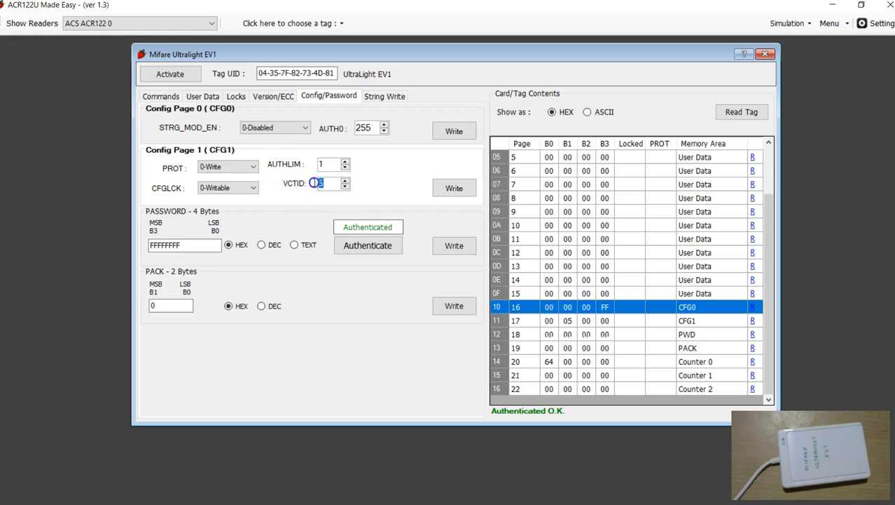
{"action": "left_click_drag", "start_coordinate": [326, 186], "coordinate": [304, 185]}
{"action": "left_click", "coordinate": [326, 185]}
{"action": "left_click_drag", "start_coordinate": [327, 183], "coordinate": [306, 184]}
{"action": "left_click_drag", "start_coordinate": [330, 186], "coordinate": [284, 189]}
{"action": "left_click", "coordinate": [326, 184]}
- Review the 4-byte password entry in HEX format
{"action": "left_click", "coordinate": [225, 282]}
{"action": "mouse_move", "coordinate": [195, 248]}
{"action": "left_mouse_down"}
{"action": "mouse_move", "coordinate": [136, 244]}
{"action": "mouse_move", "coordinate": [191, 249]}
{"action": "left_mouse_up"}
{"action": "left_click", "coordinate": [156, 247]}
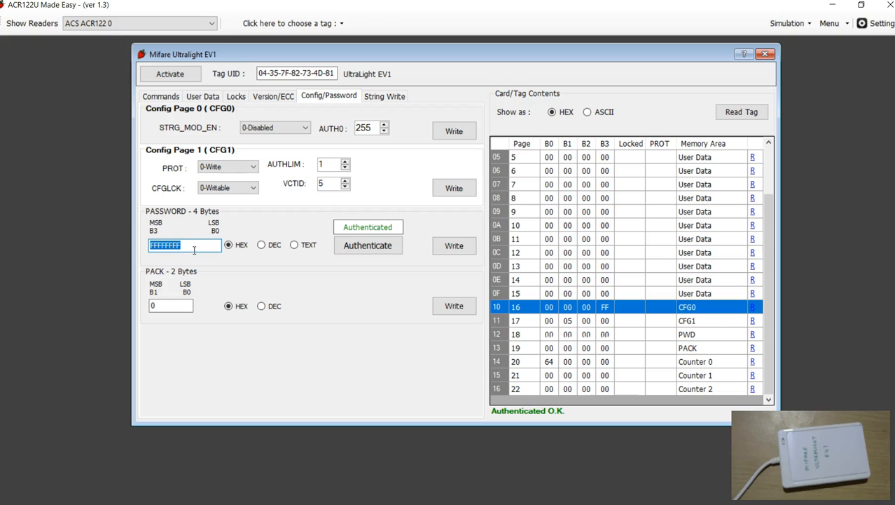
{"action": "left_click", "coordinate": [196, 247]}
{"action": "left_click", "coordinate": [171, 250]}
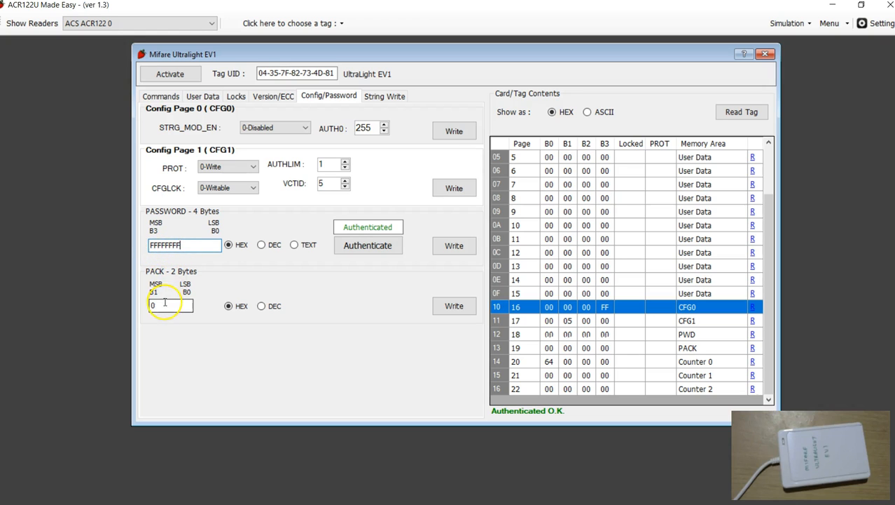
- Enter a new 2-byte PACK value in HEX format and write it to page 19
{"action": "left_click", "coordinate": [516, 348]}
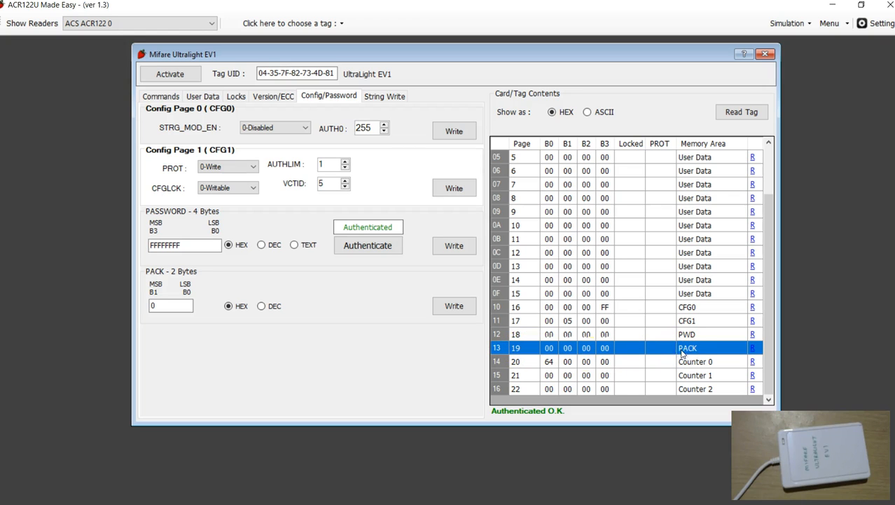
{"action": "left_click", "coordinate": [570, 349]}
{"action": "left_click", "coordinate": [158, 305]}
{"action": "left_click_drag", "start_coordinate": [158, 306], "coordinate": [121, 312]}
{"action": "left_click", "coordinate": [209, 332]}
{"action": "left_click", "coordinate": [454, 306]}
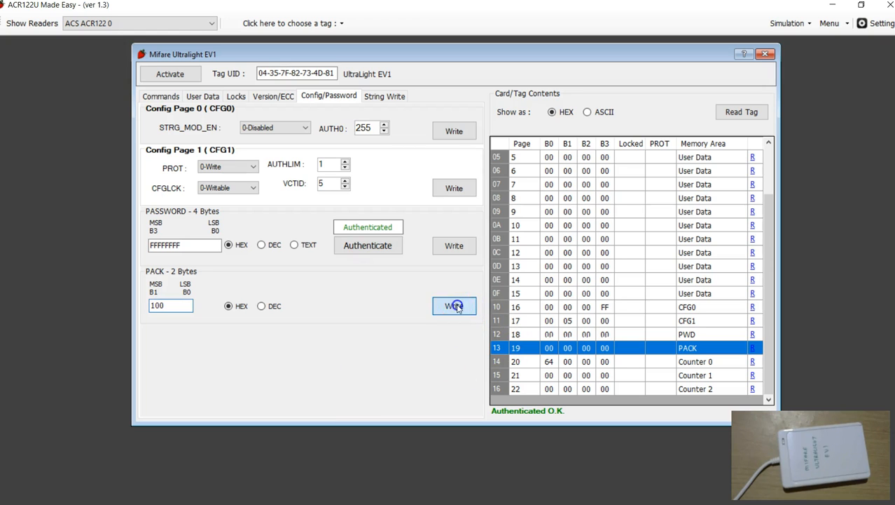
{"action": "left_click", "coordinate": [435, 311]}
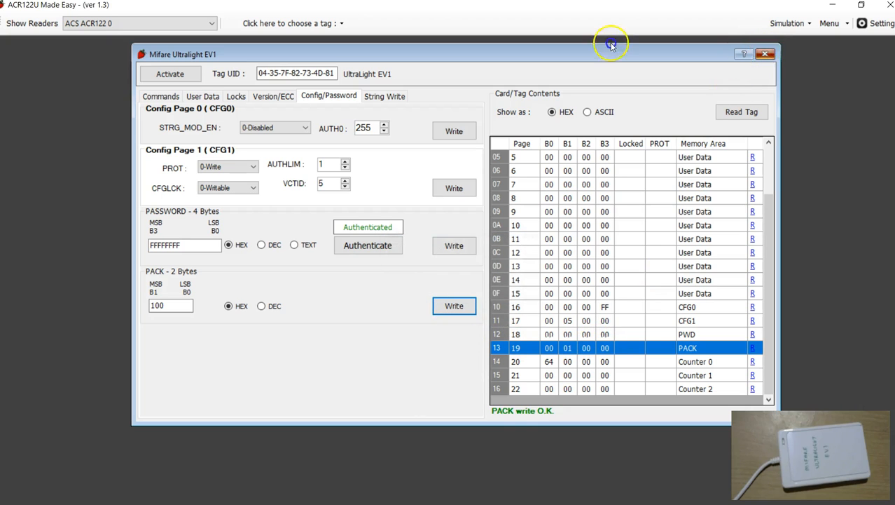
- Close and reopen the MIFARE ULTRALIGHT EV1 tag window, then activate the card and read its contents
{"action": "left_click", "coordinate": [766, 54]}
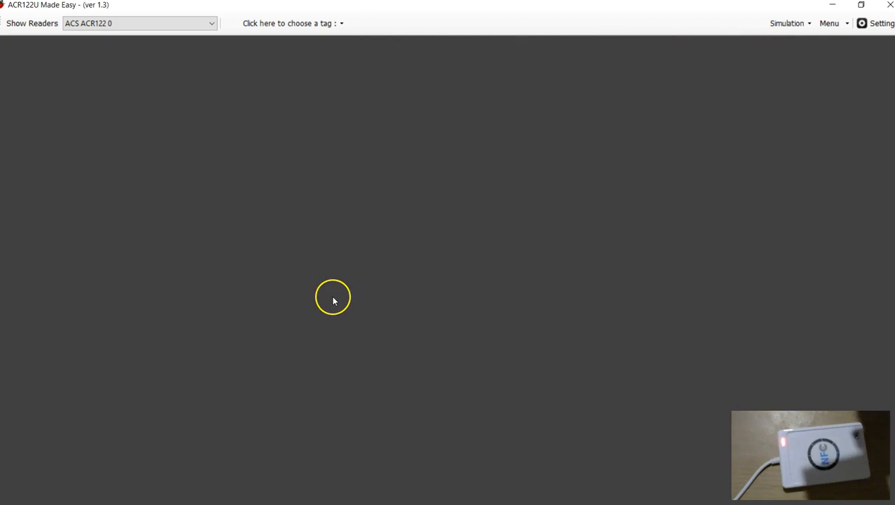
{"action": "left_click", "coordinate": [306, 23]}
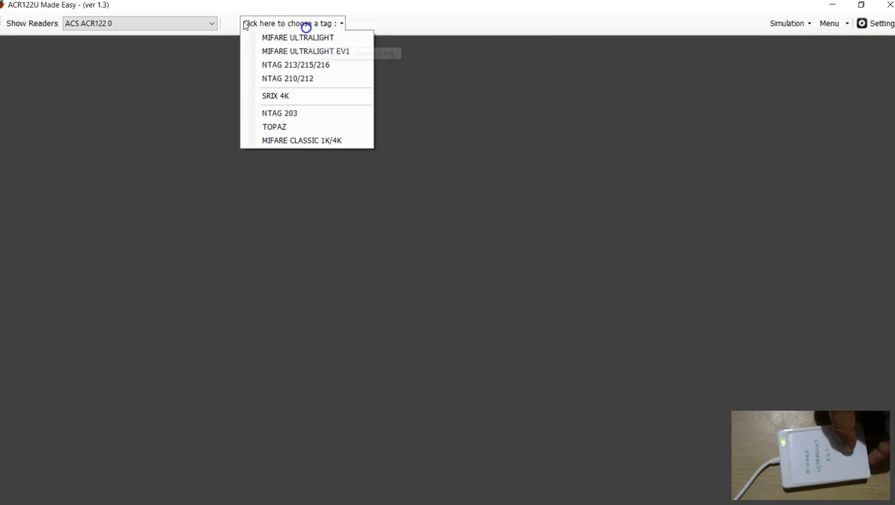
{"action": "left_click", "coordinate": [317, 52]}
{"action": "left_click", "coordinate": [203, 96]}
{"action": "left_click", "coordinate": [171, 73]}
{"action": "left_click", "coordinate": [741, 112]}
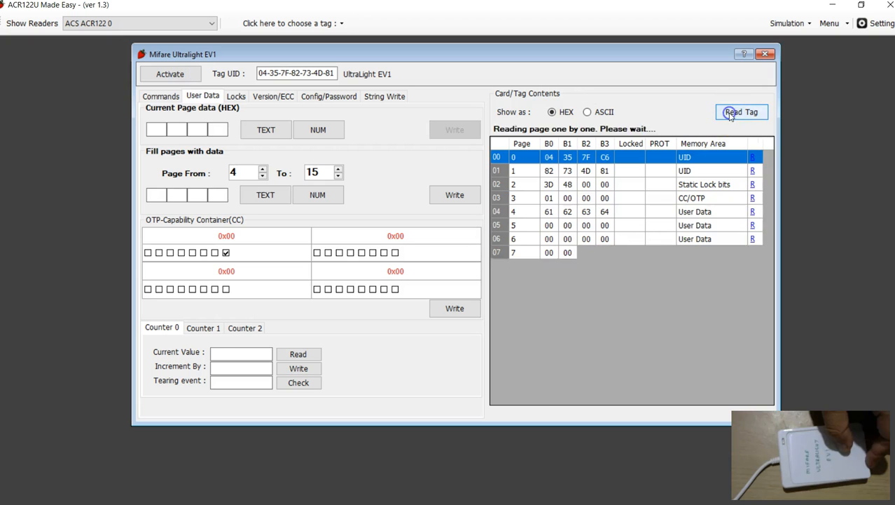
- Inspect the bytes of PWD page 18 and PACK page 19 in the newly read card contents
{"action": "scroll", "coordinate": [589, 302], "scroll_direction": "down", "scroll_amount": 2}
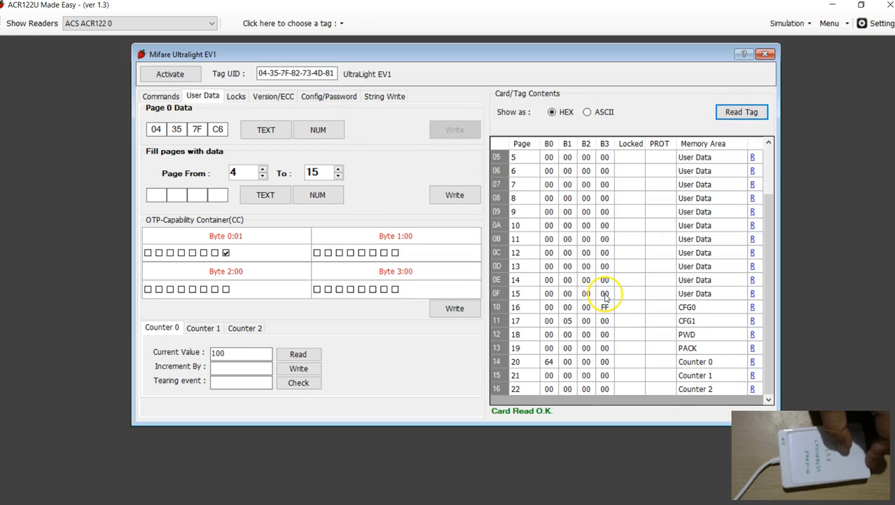
{"action": "left_click", "coordinate": [554, 334]}
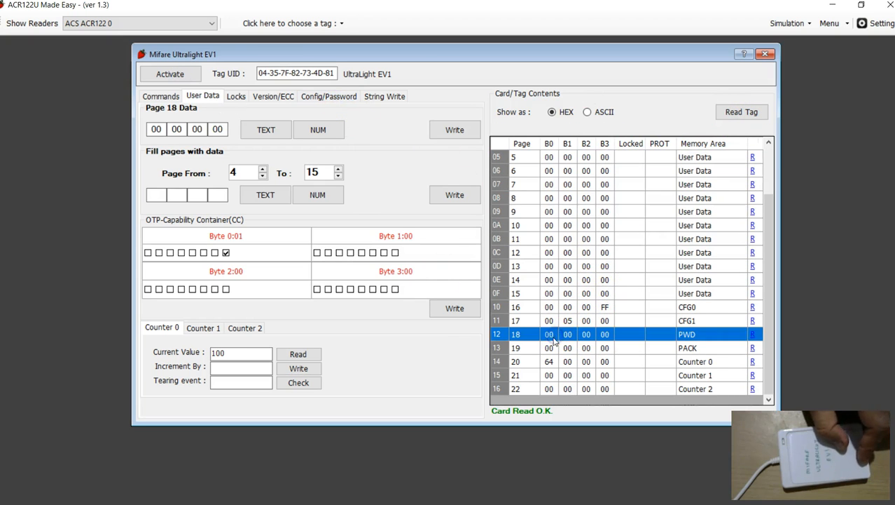
{"action": "left_click", "coordinate": [502, 348]}
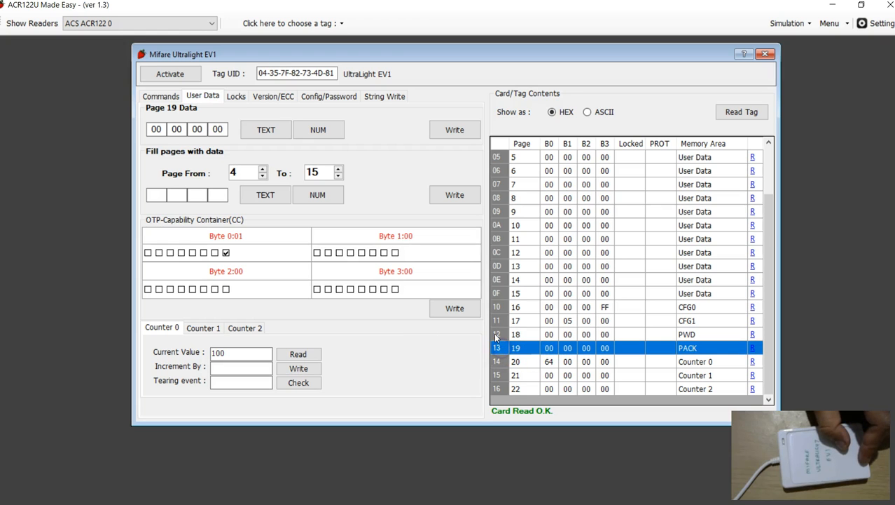
- Compare the PWD page 18 row with the PACK page 19 row in the card contents
{"action": "left_click", "coordinate": [500, 335]}
{"action": "left_click", "coordinate": [499, 348]}
{"action": "left_click", "coordinate": [501, 335]}
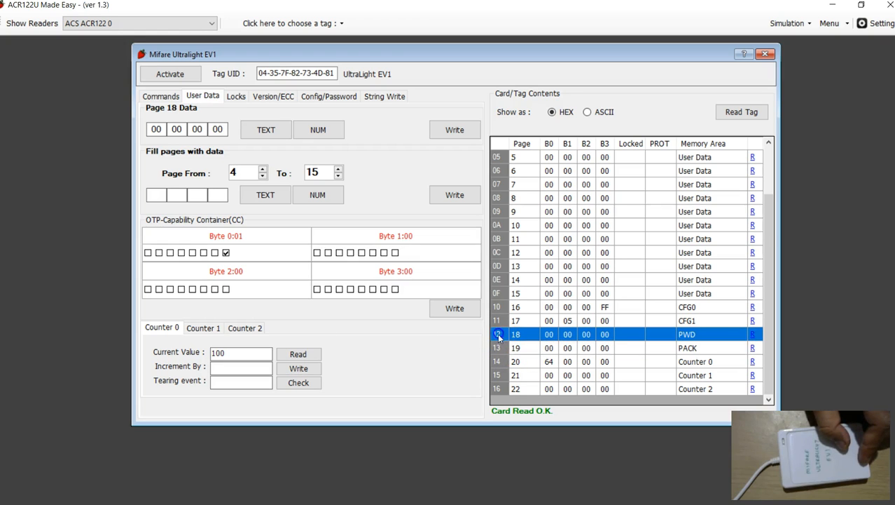
{"action": "left_click", "coordinate": [502, 344]}
{"action": "left_click", "coordinate": [501, 335]}
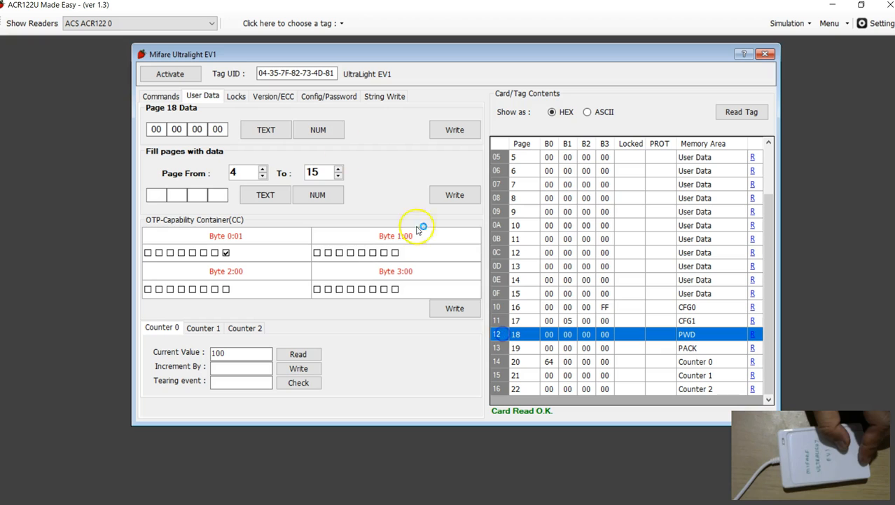
- Enter the 4-byte card password in HEX format and authenticate the card with it
{"action": "left_click", "coordinate": [335, 98]}
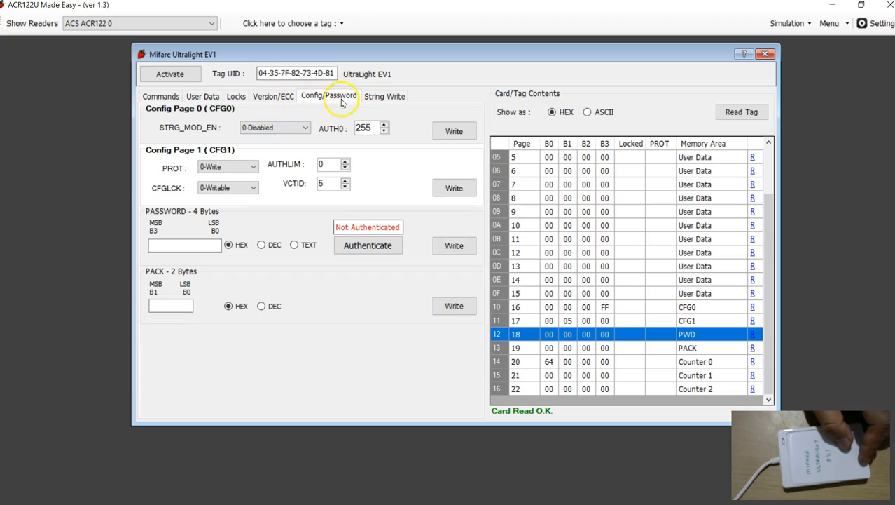
{"action": "left_click", "coordinate": [174, 244]}
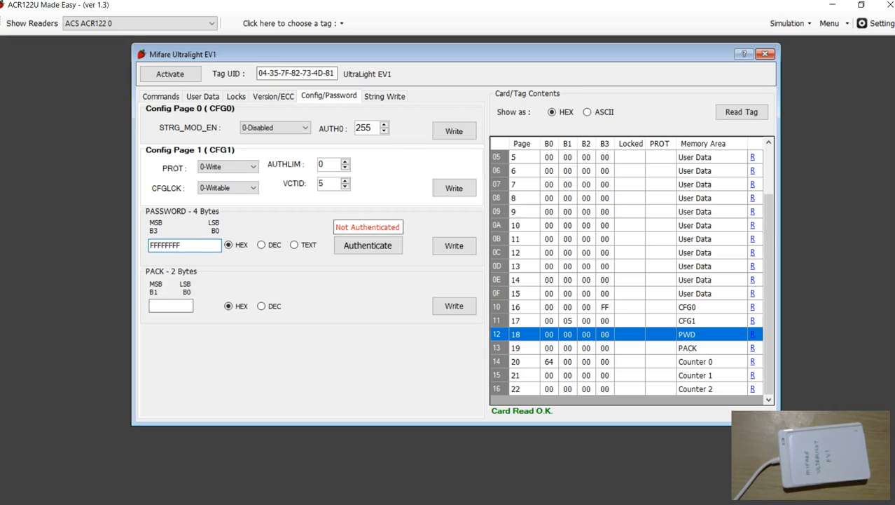
{"action": "left_click", "coordinate": [370, 245]}
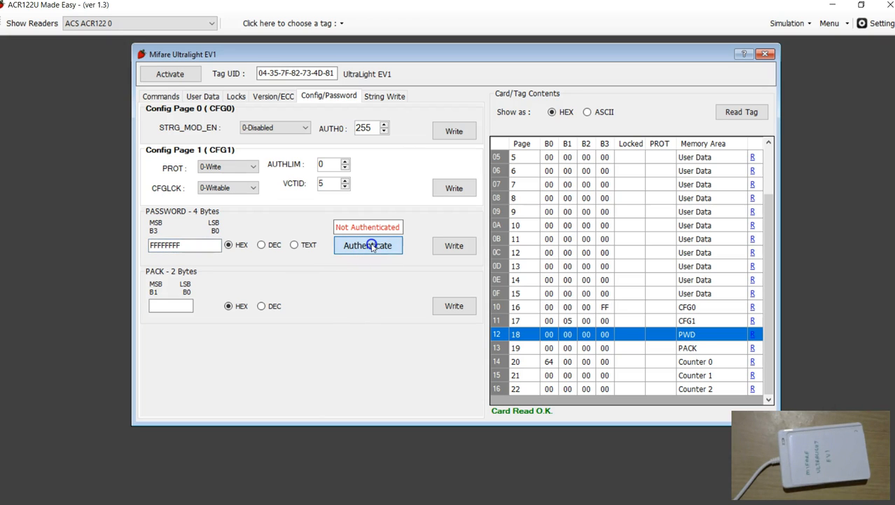
- Examine the 2-byte PACK value obtained by the authentication and show the log of commands exchanged with the card
{"action": "left_click_drag", "start_coordinate": [166, 307], "coordinate": [143, 309]}
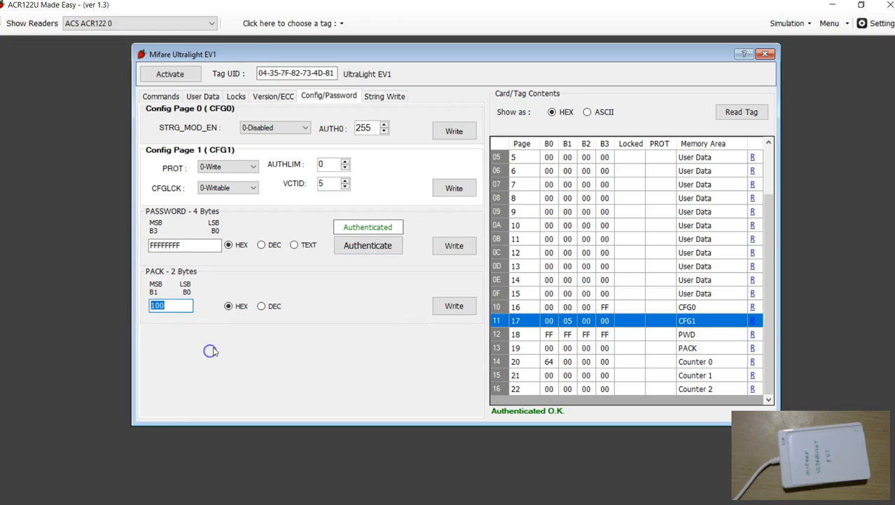
{"action": "left_click", "coordinate": [188, 306]}
{"action": "left_click", "coordinate": [160, 96]}
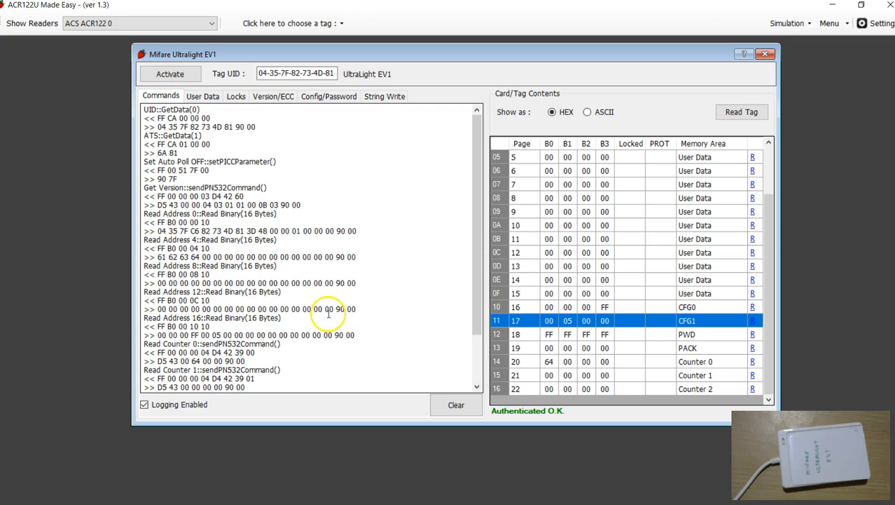